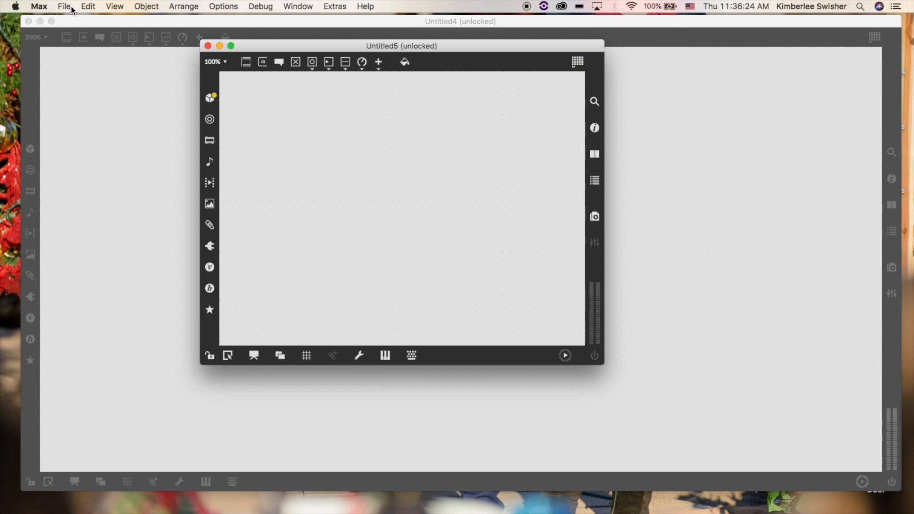
Save the empty Untitled5 patcher to the Desktop as mycoolmaxpatch in Max patcher format
left_click(64, 6)
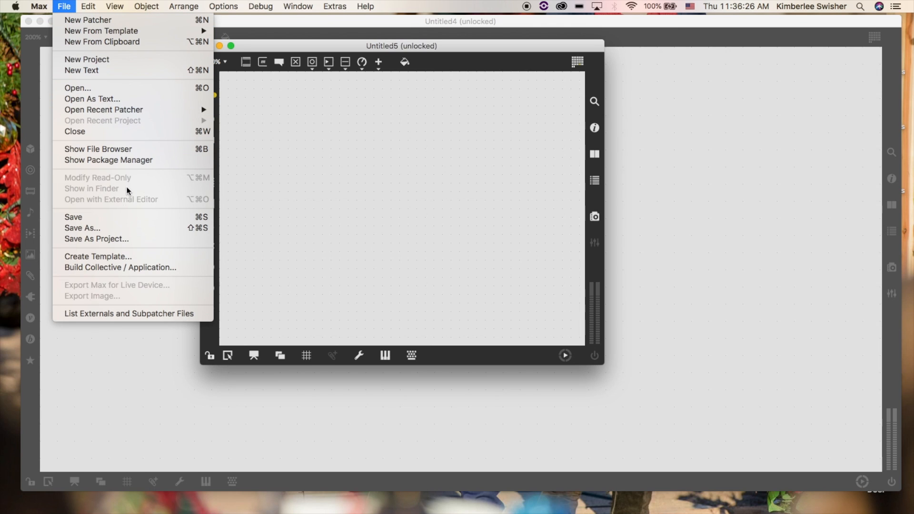
left_click(118, 228)
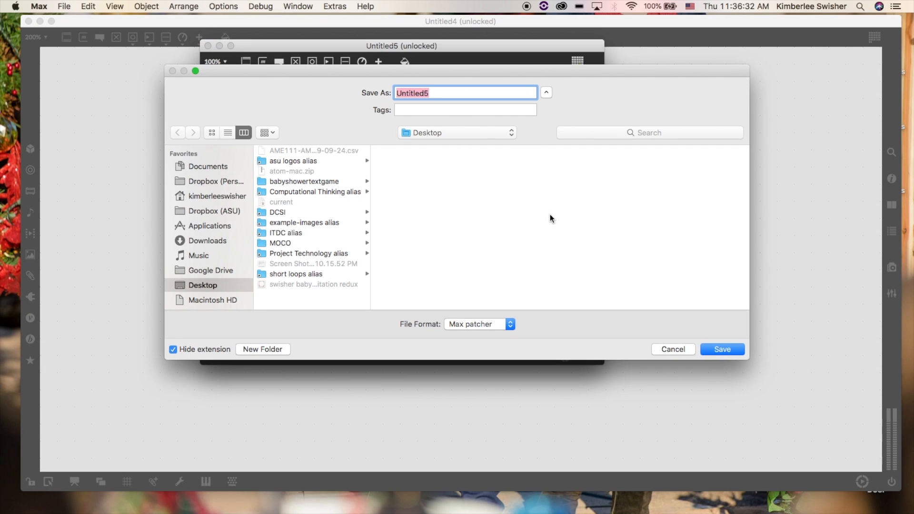
type("mycoolmaxpatch")
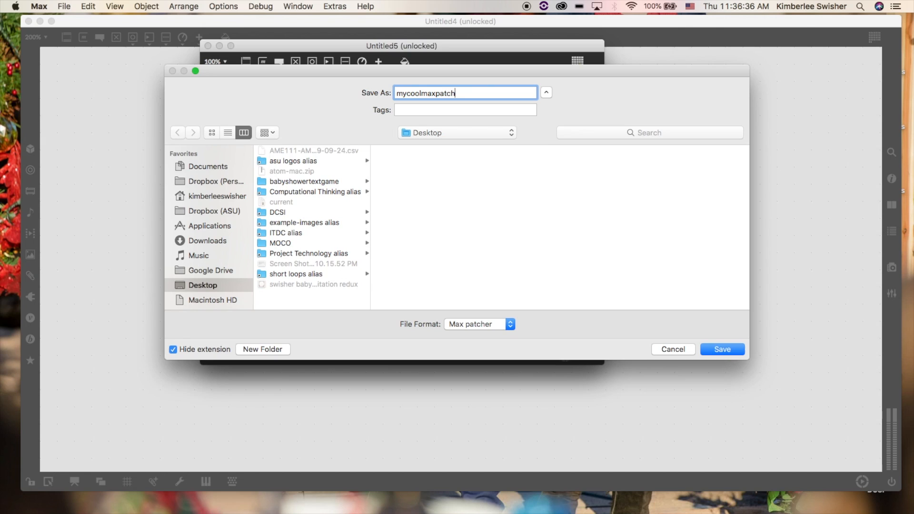
key("Return")
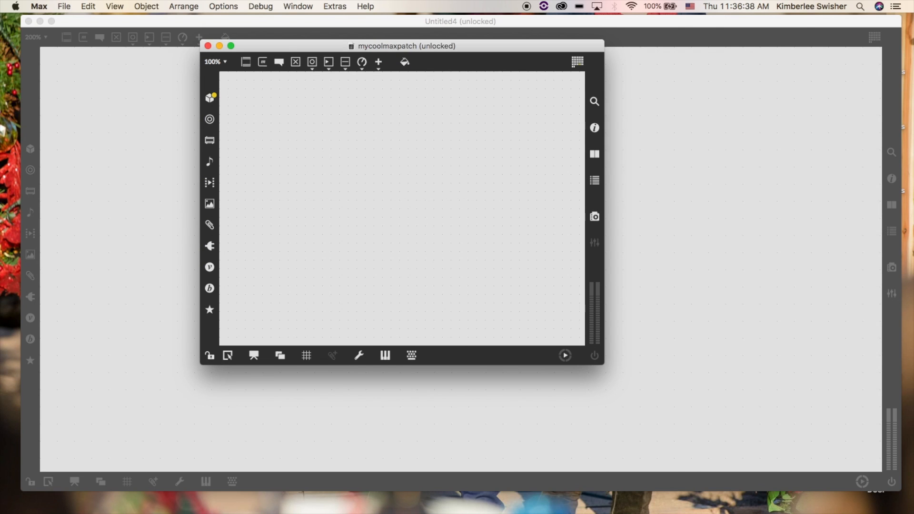
In Finder, create a Desktop folder named "Project Example" and move mycoolmaxpatch.maxpat into it
mouse_move(222, 512)
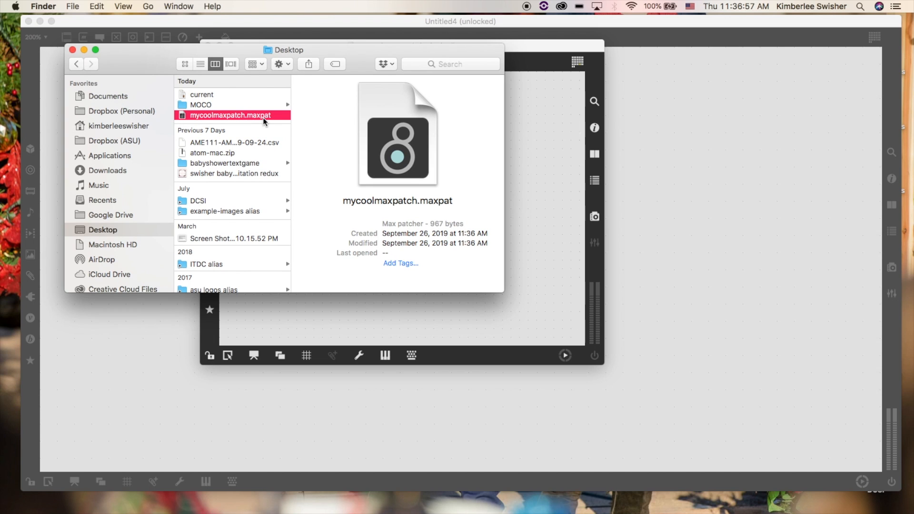
left_click(281, 64)
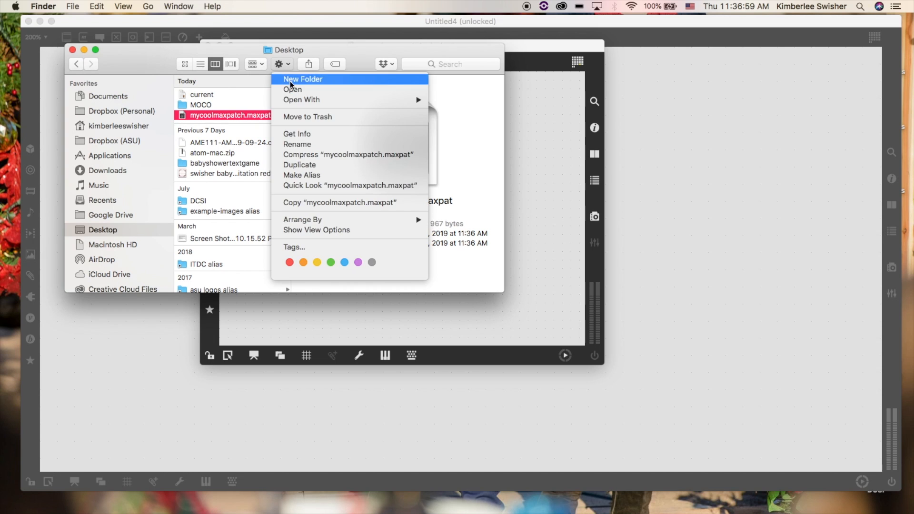
left_click(302, 80)
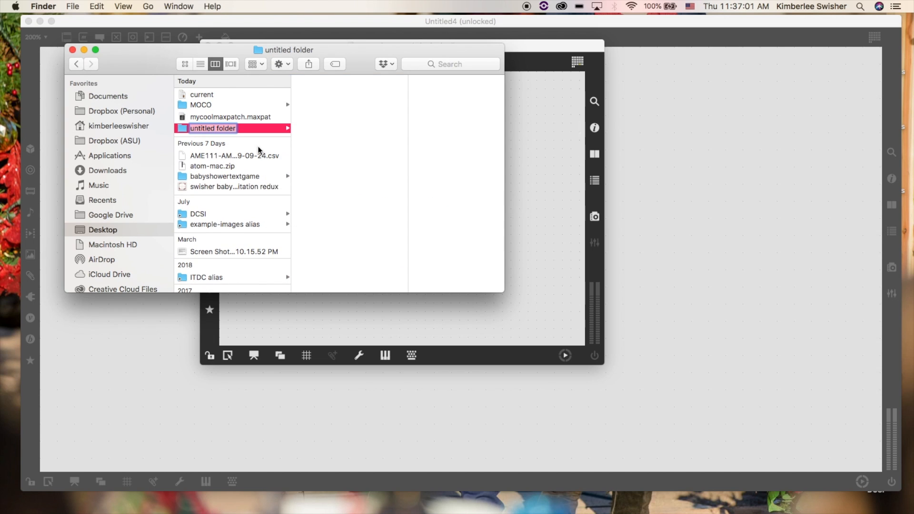
type("Project Example")
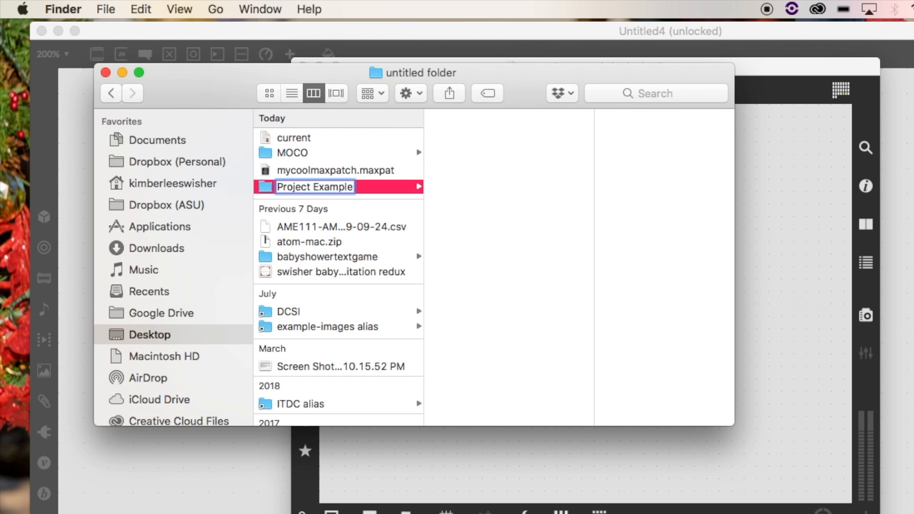
key("Return")
left_click_drag(320, 170, 320, 187)
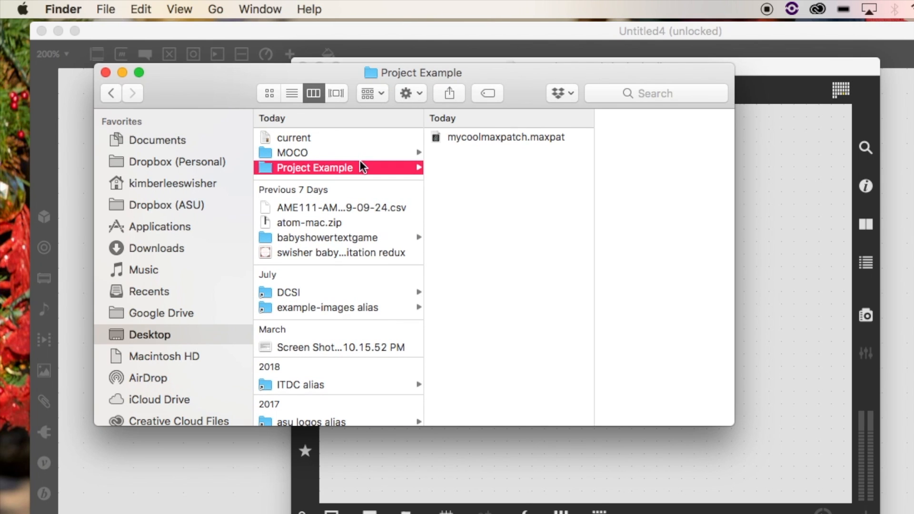
Show the Project Example folder as a list in a window moved aside, and close the mycoolmaxpatch patcher
left_click(289, 94)
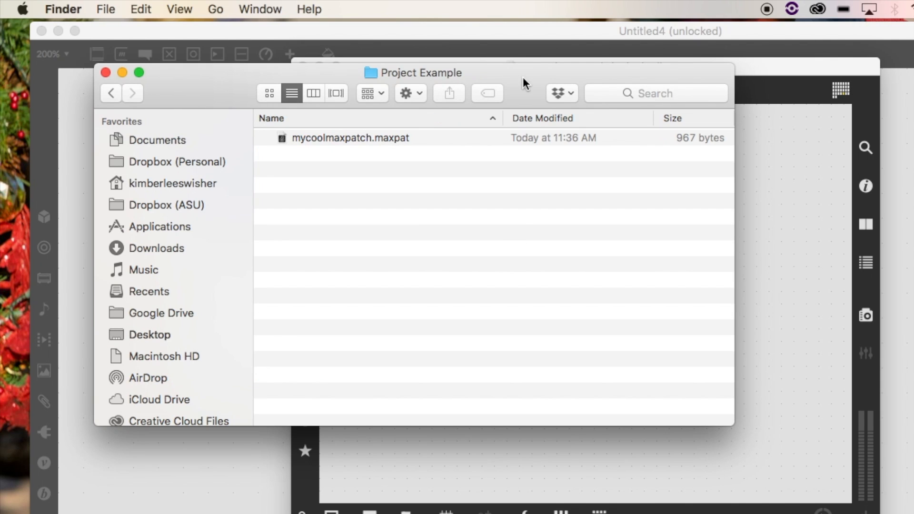
left_click_drag(524, 84, 466, 83)
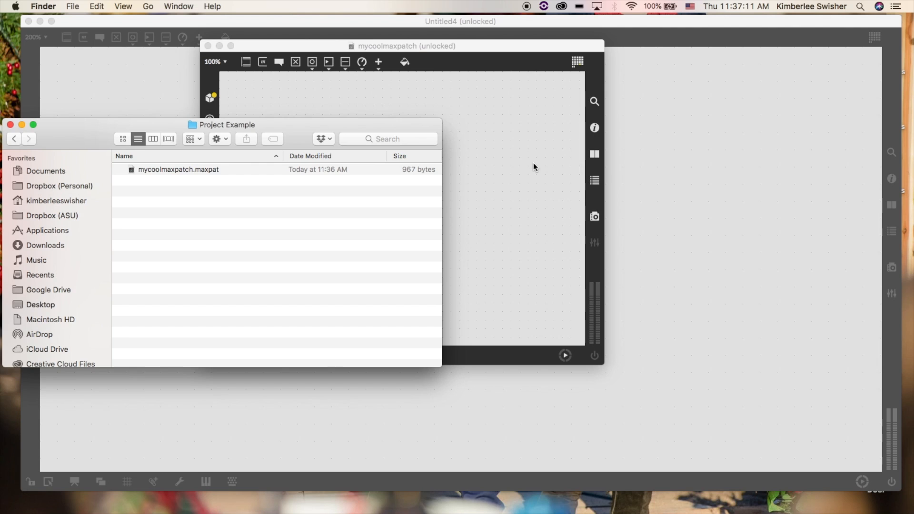
left_click(534, 167)
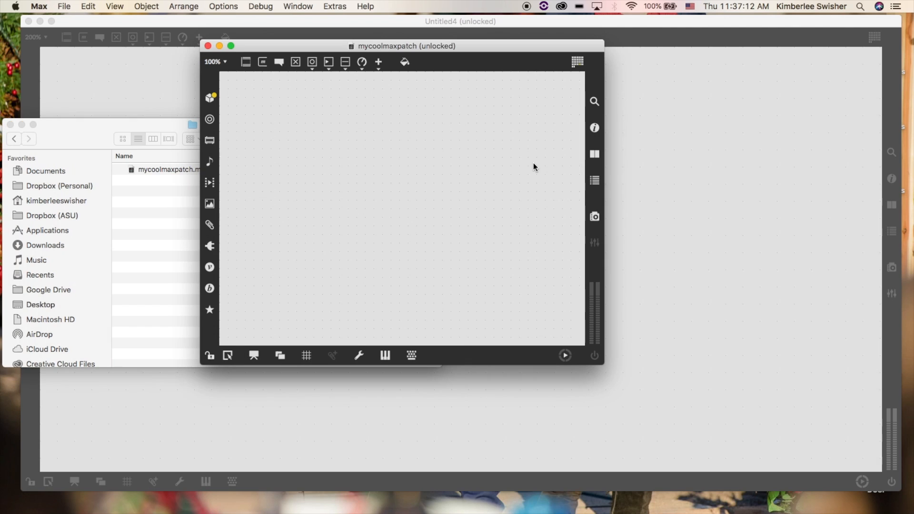
left_click(208, 46)
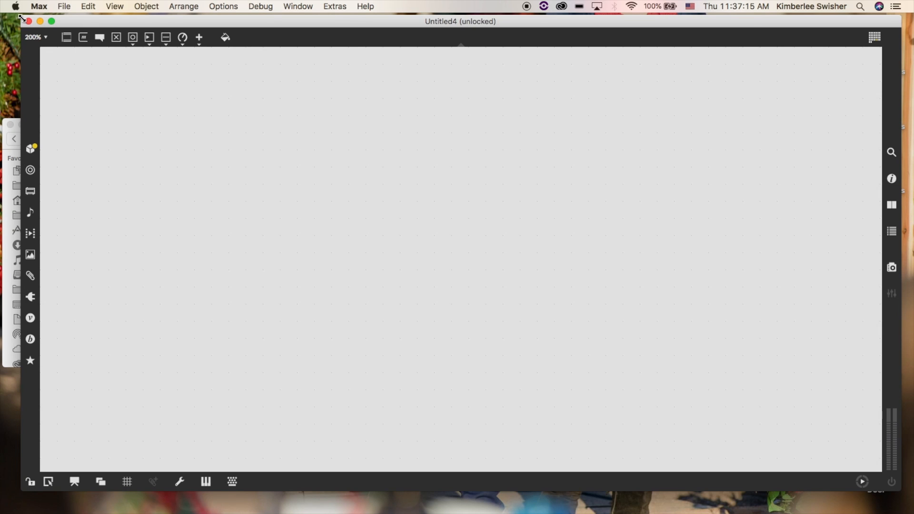
Resize and reposition the Untitled4 patcher and the Project Example window to uncover the folder aliases on the desktop
left_click_drag(22, 16, 190, 19)
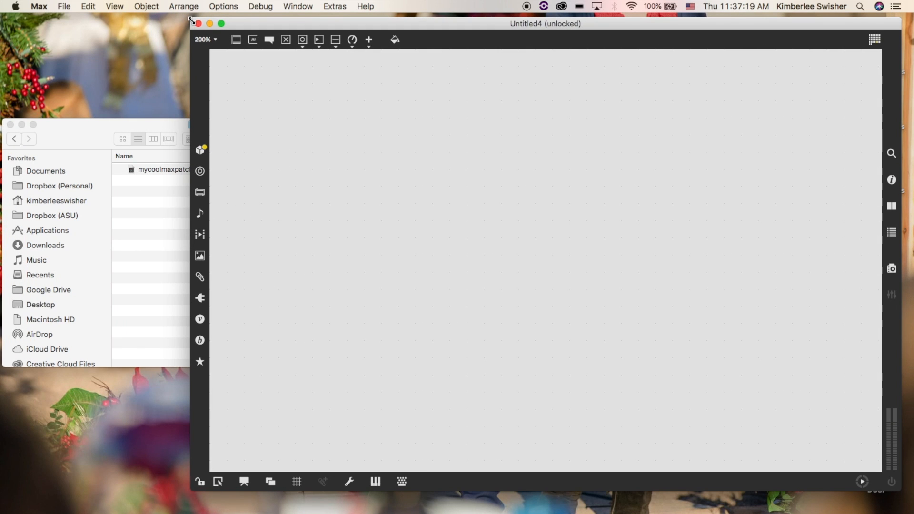
left_click(159, 178)
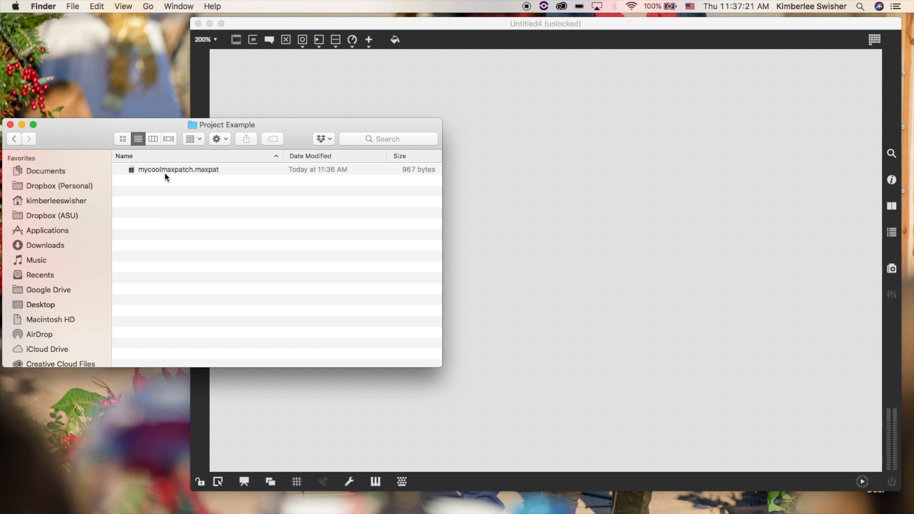
left_click(177, 170)
left_click_drag(435, 118, 366, 83)
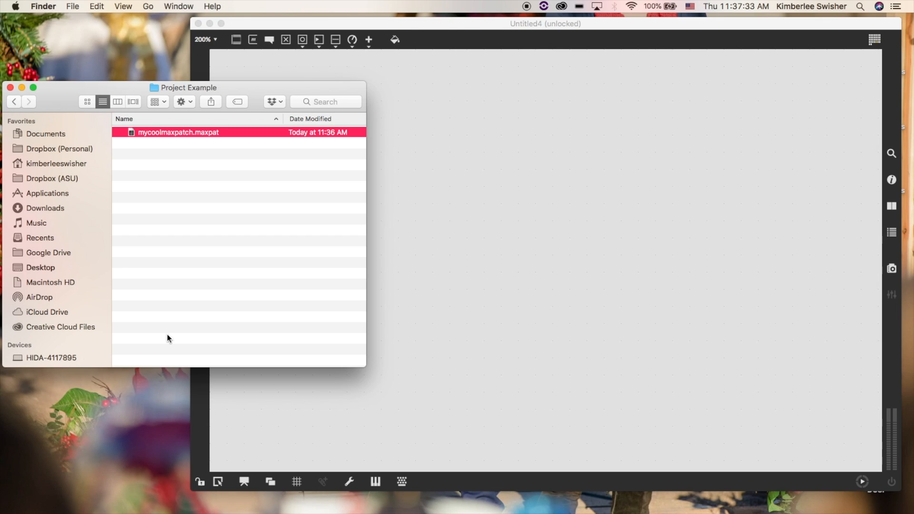
left_click_drag(830, 23, 758, 21)
Open the short loops alias from the desktop and place its rickroll.mp3 file in the Untitled4 patcher
double_click(882, 107)
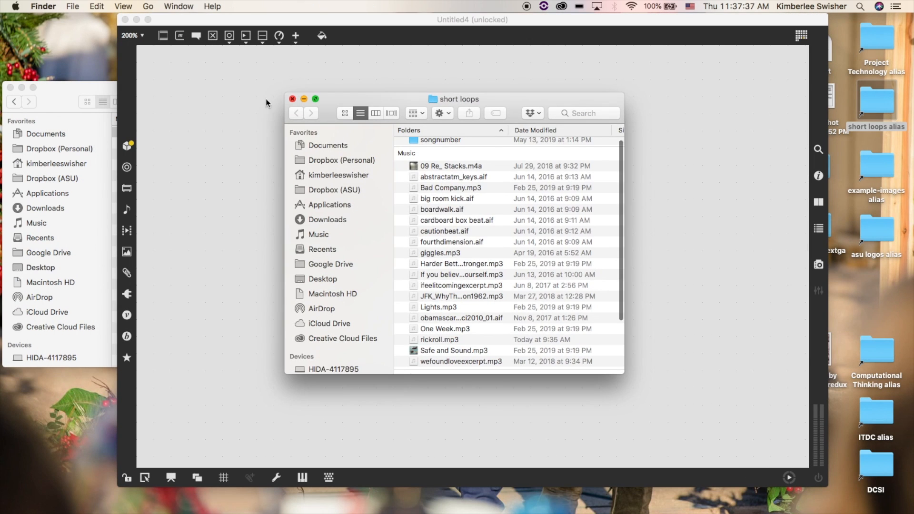
left_click_drag(369, 99, 636, 60)
scroll(747, 313, "down", 5)
left_click(744, 229)
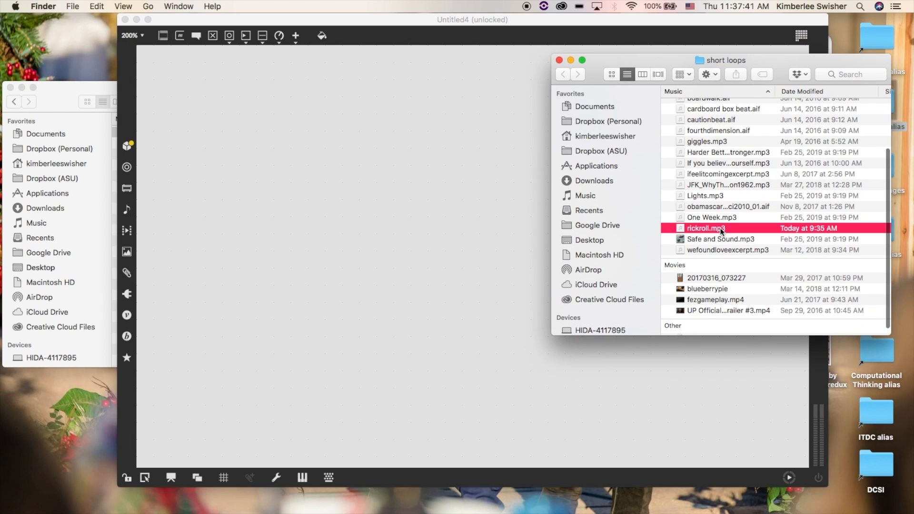
left_click_drag(744, 232, 248, 229)
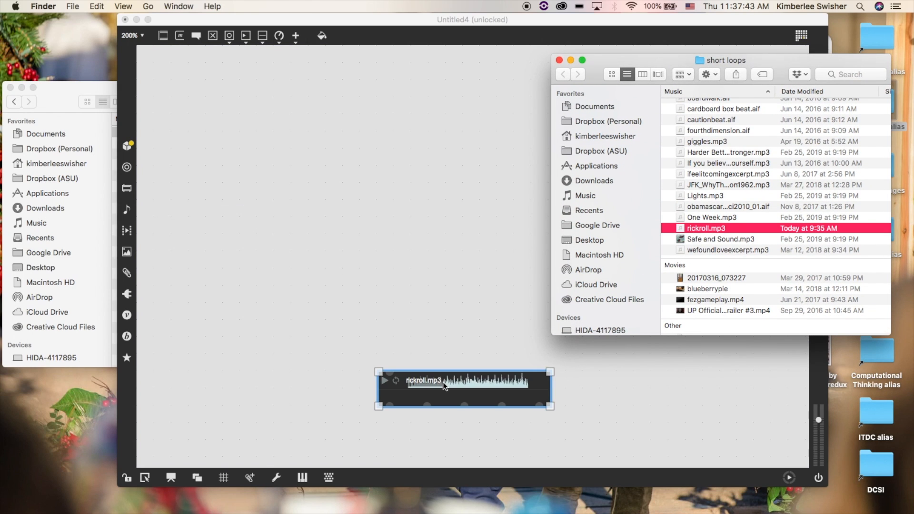
Add an ezdac~ object below the rickroll.mp3 clip and connect the clip's first two outlets to its two inlets
left_click(281, 221)
type("nezdac~")
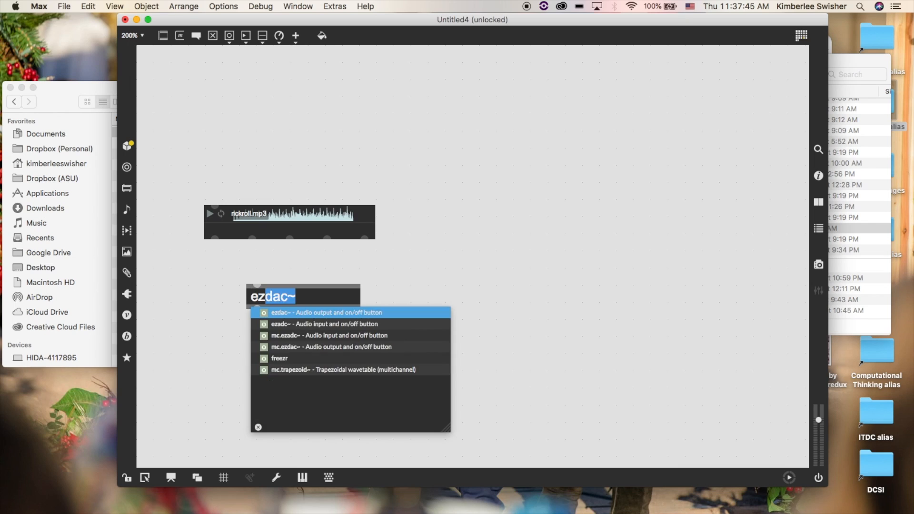
key("Return")
left_click(205, 247)
left_click_drag(215, 238, 257, 285)
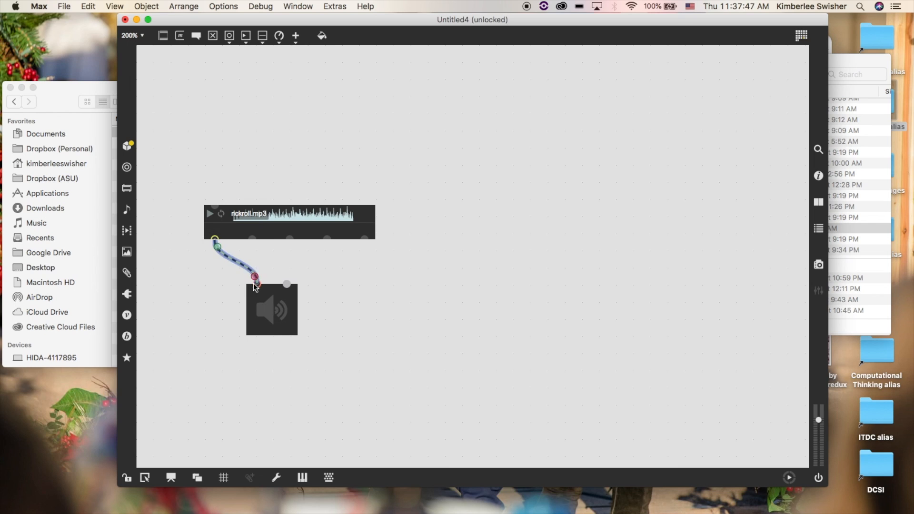
left_click_drag(256, 237, 287, 285)
Lock the patcher, turn on audio with the ezdac~ object and play the rickroll.mp3 clip
key("super+e")
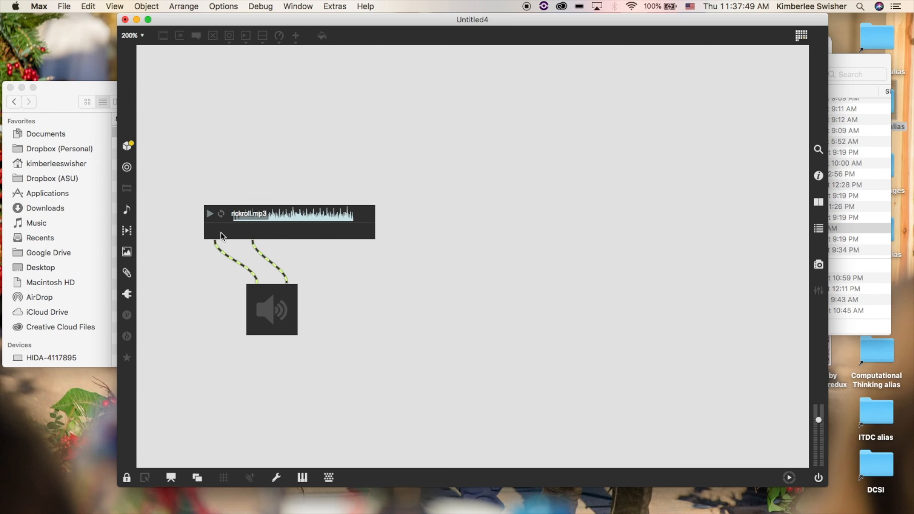
left_click(261, 307)
left_click(210, 214)
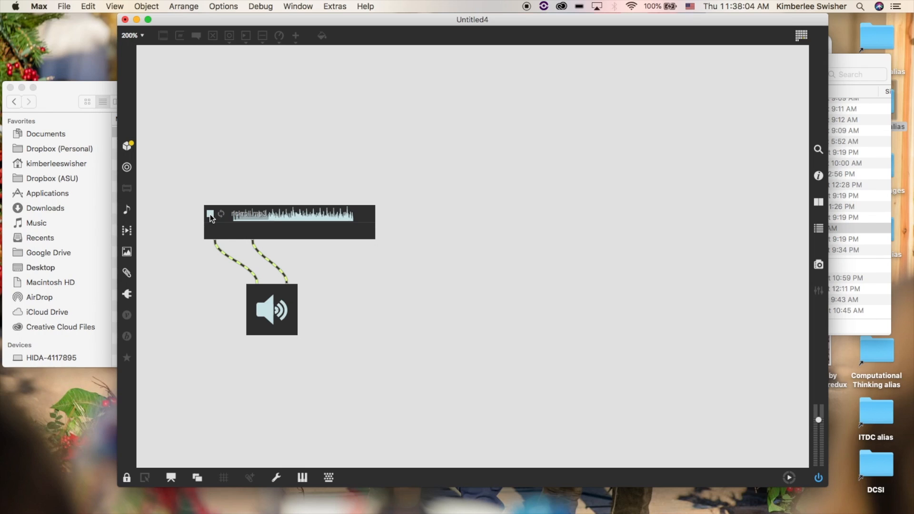
Raise the computer's sound volume to near maximum while the clip plays
key("XF86AudioRaiseVolume")
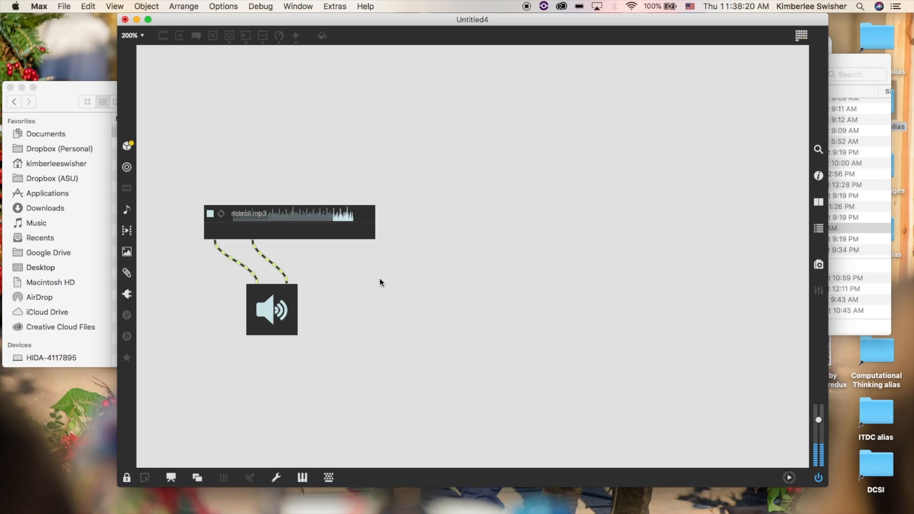
key("XF86AudioLowerVolume")
key("XF86AudioRaiseVolume")
key("XF86AudioRaiseVolume")
key("XF86AudioRaiseVolume")
key("XF86AudioRaiseVolume")
key("XF86AudioRaiseVolume")
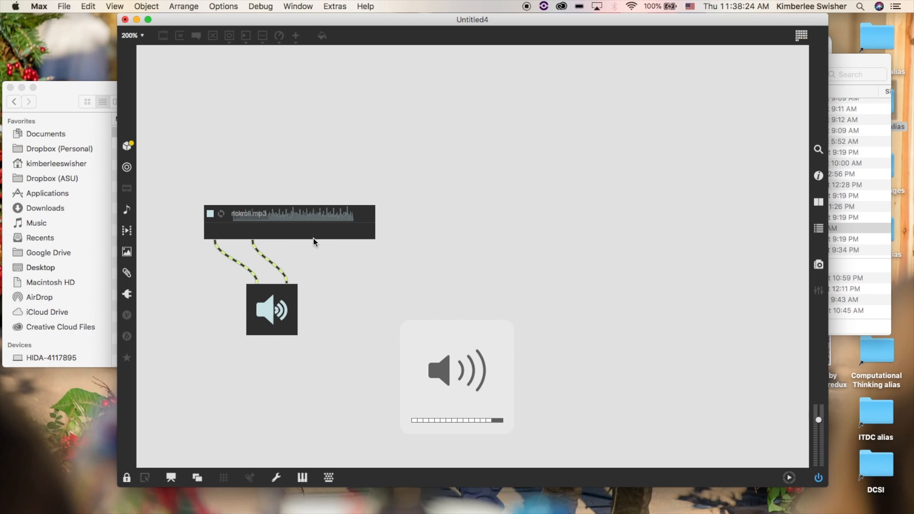
Unlock the patcher, align the ezdac~ object with the clip's left edge, and lock the patcher again
key("super+e")
left_click_drag(253, 316, 211, 310)
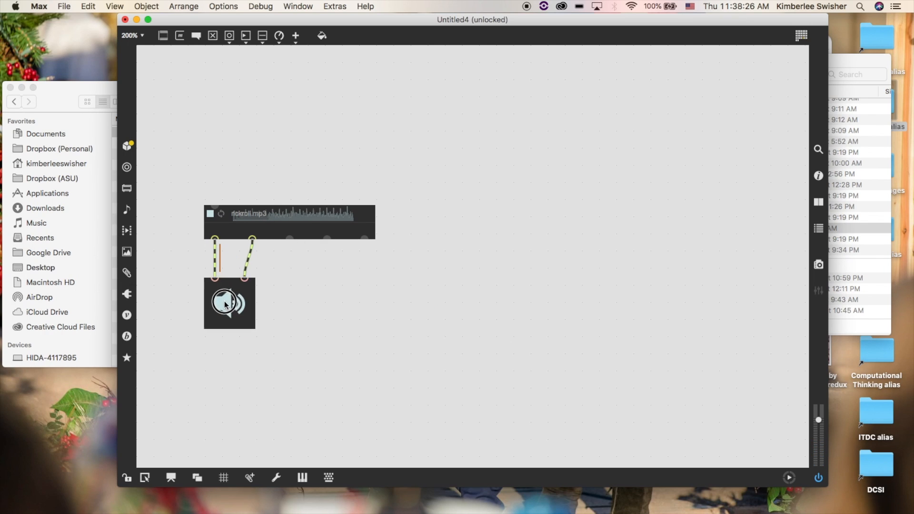
key("super+e")
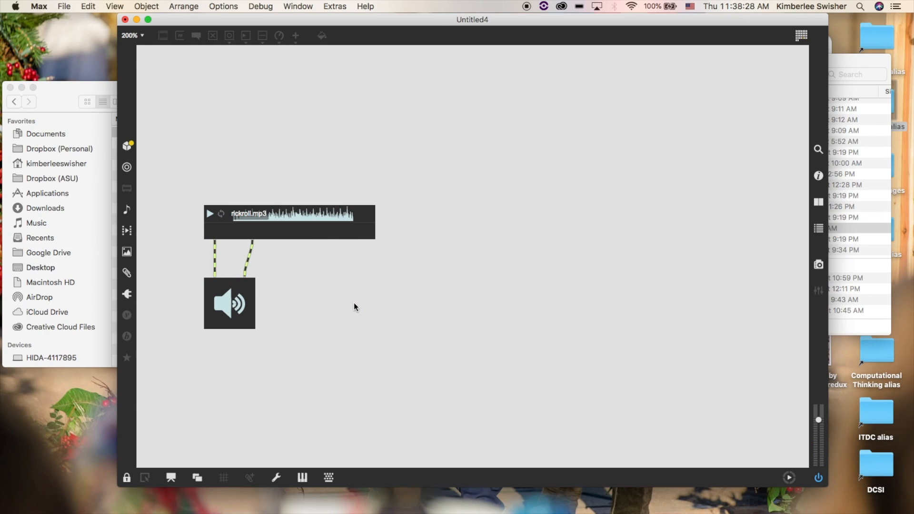
Save the Untitled4 patcher as mycoolmaxpatch2 in the Project Example folder on the Desktop
left_click(64, 6)
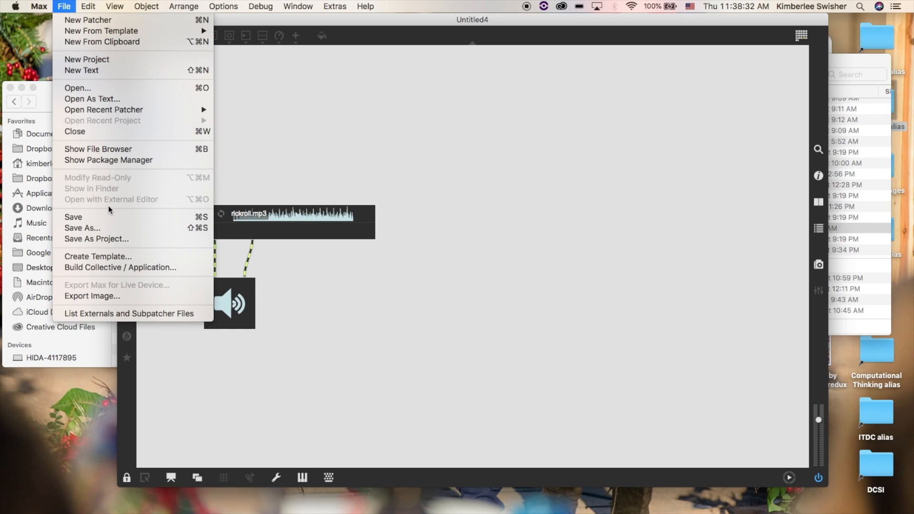
left_click(109, 218)
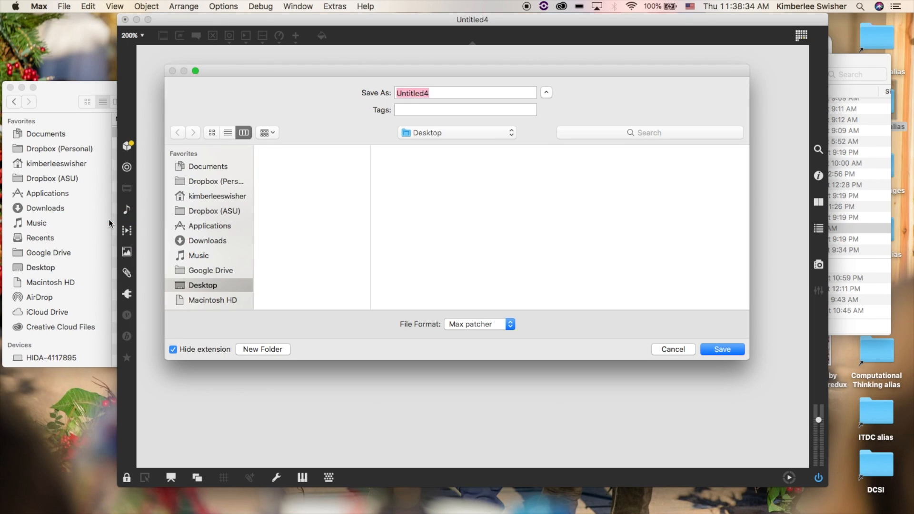
type("mycoolmaxpatch2")
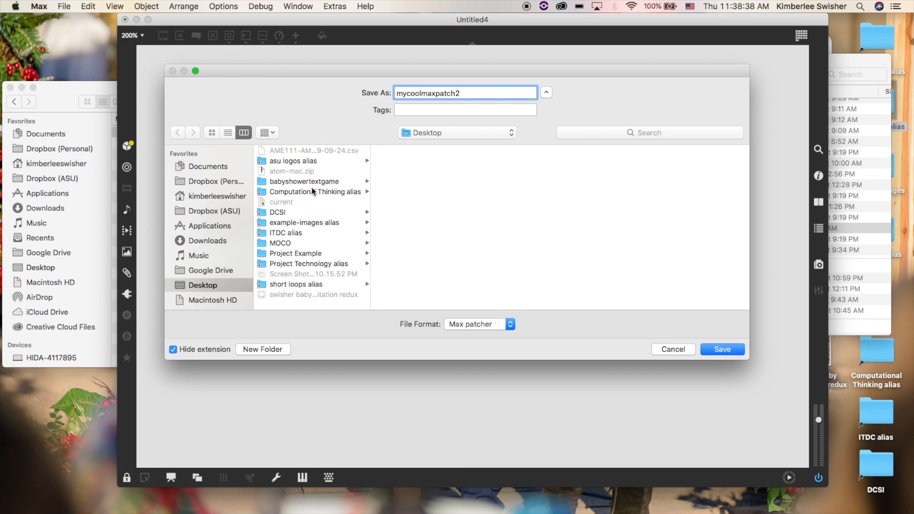
left_click(302, 255)
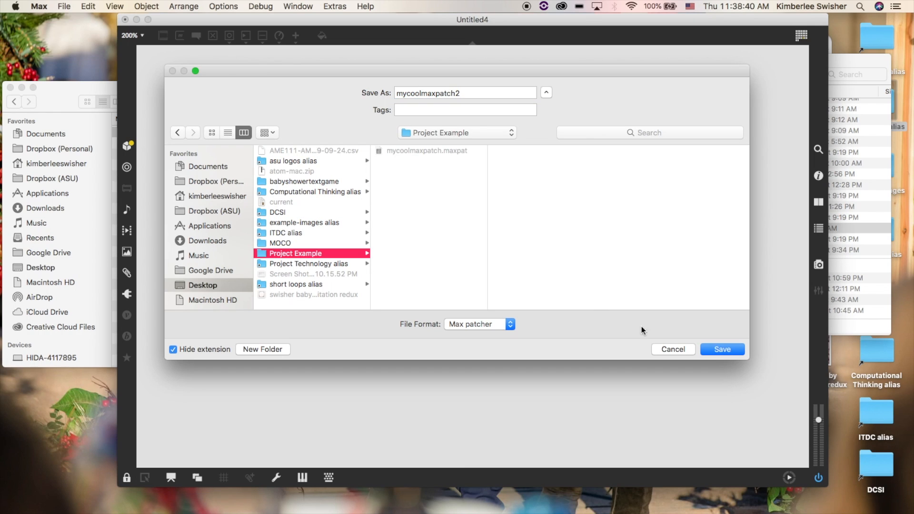
left_click(714, 349)
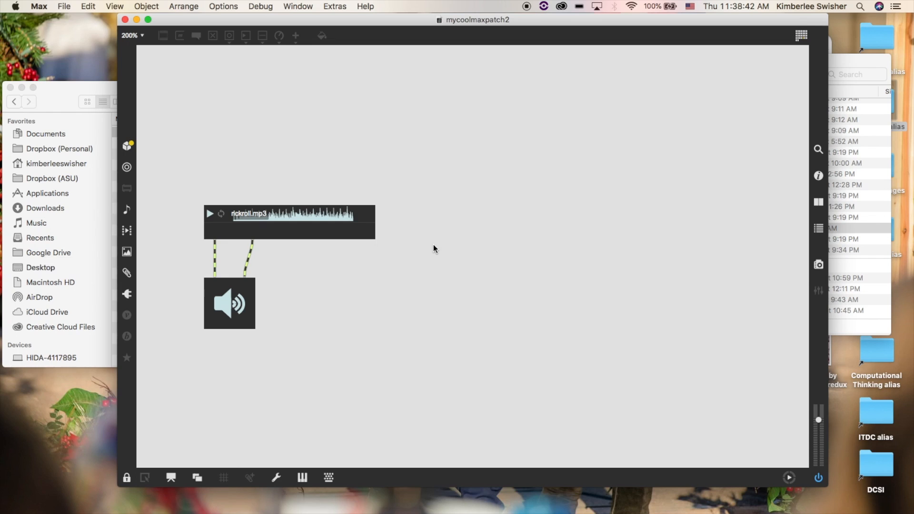
In Finder's Project Example folder, move mycoolmaxpatch.maxpat to the trash and return to the mycoolmaxpatch2 patcher
key("ctrl+Up")
left_click(124, 128)
left_click(207, 141)
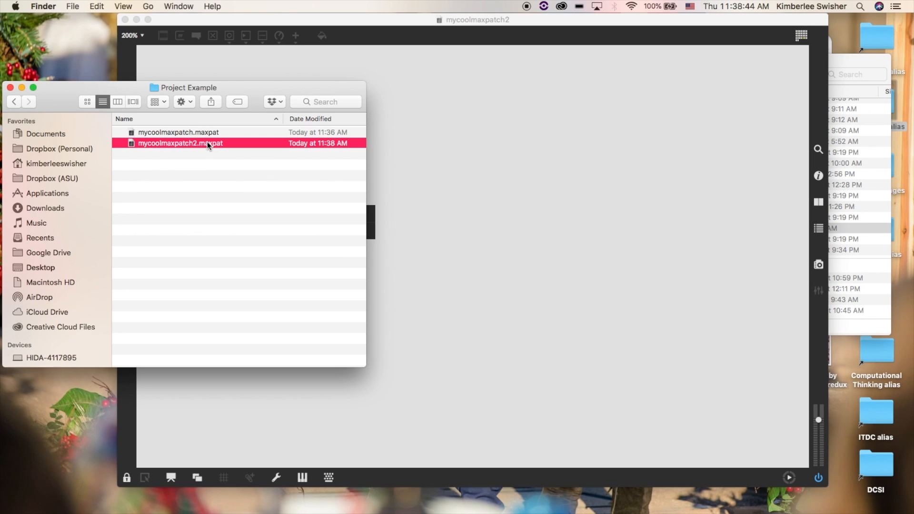
left_click(207, 129)
right_click(207, 130)
left_click(239, 162)
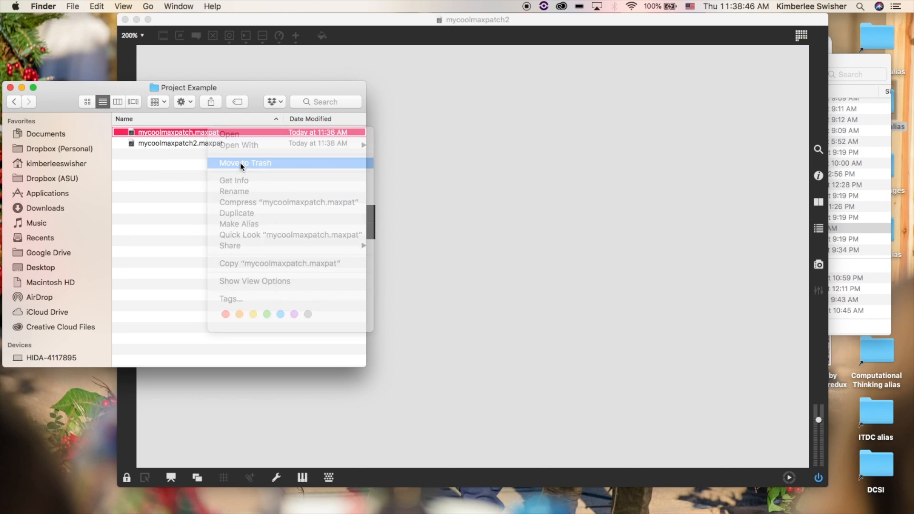
left_click(437, 227)
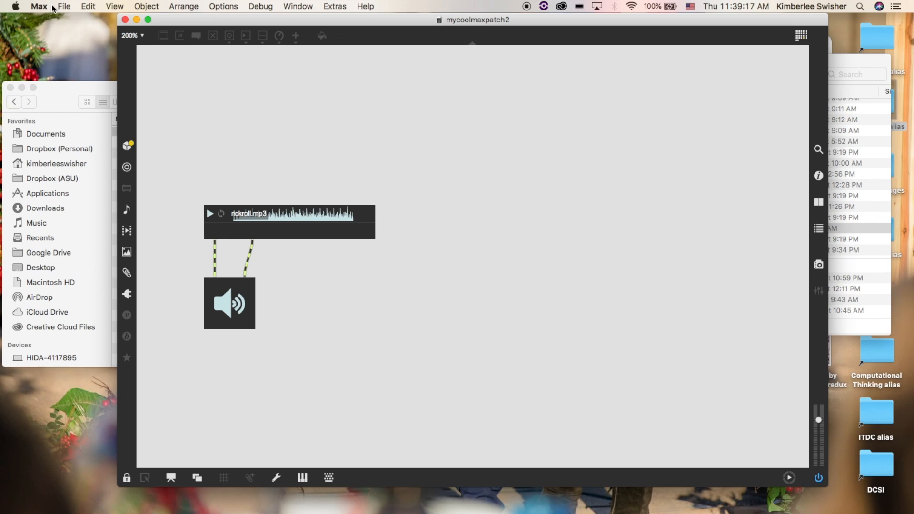
Close the mycoolmaxpatch2 patcher window
left_click(37, 7)
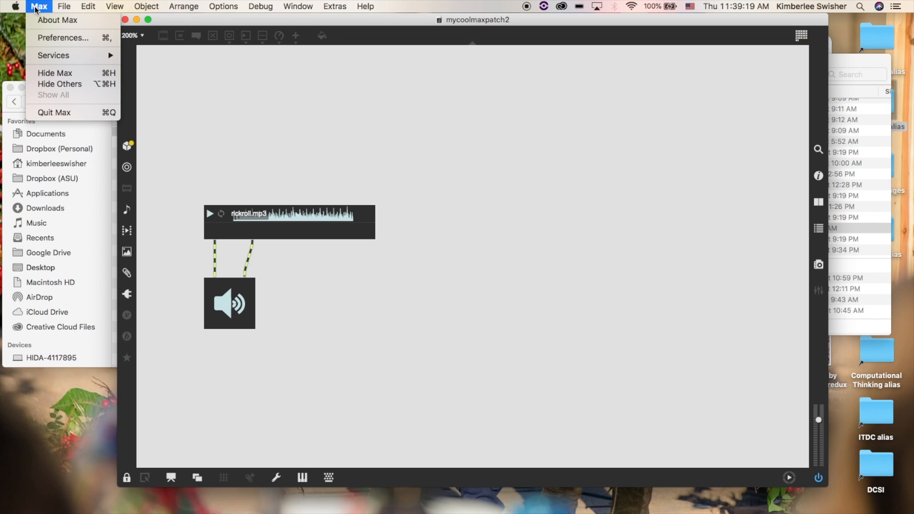
mouse_move(64, 7)
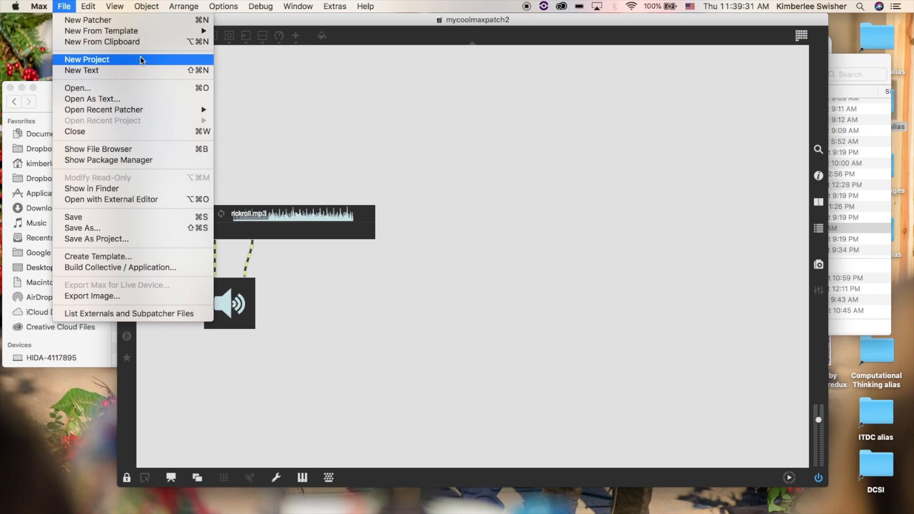
left_click(290, 89)
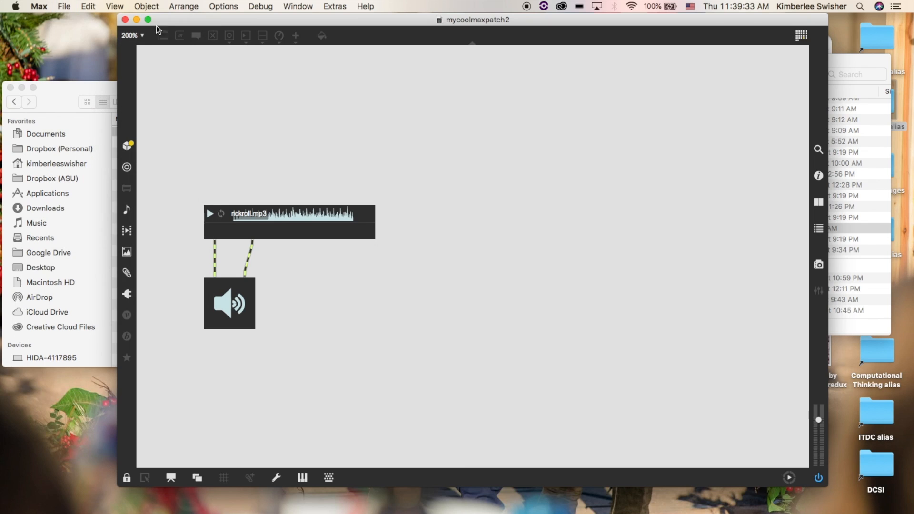
left_click(126, 20)
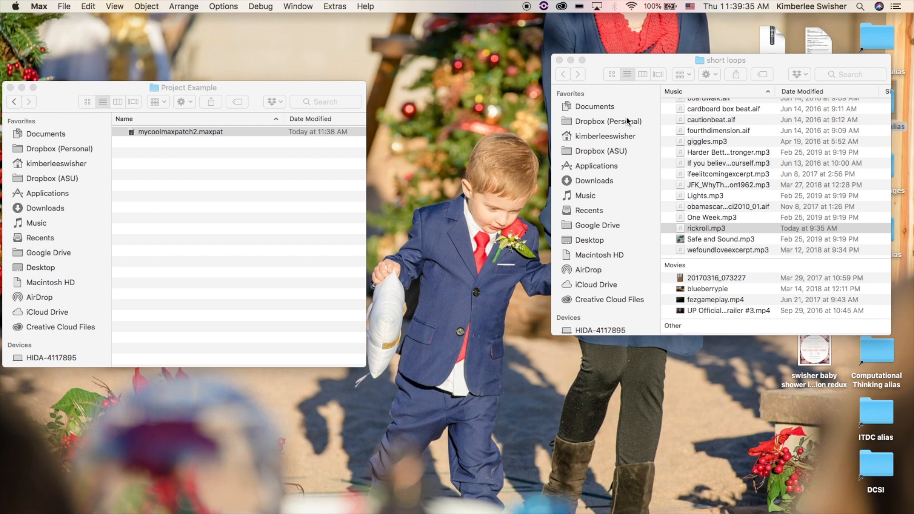
Start a new Max project and name it with the owner's surname followed by _Midterm_Project
left_click(63, 5)
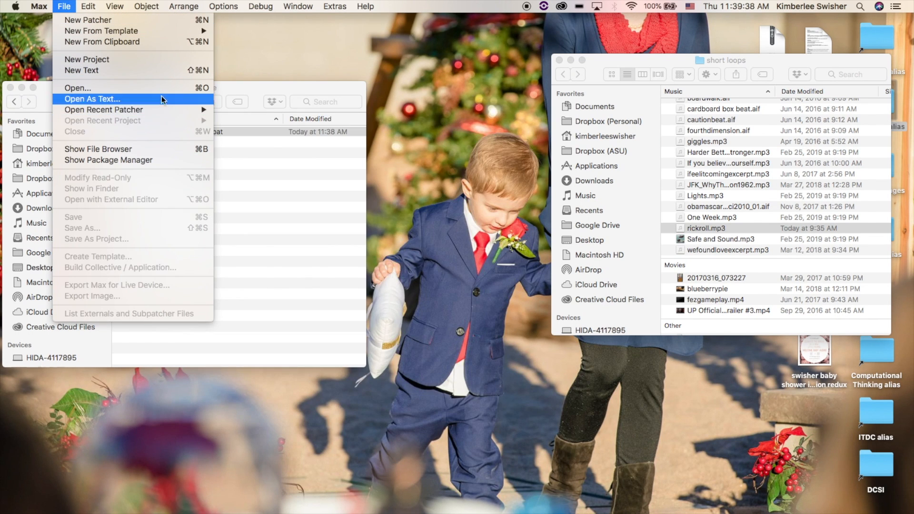
left_click(167, 60)
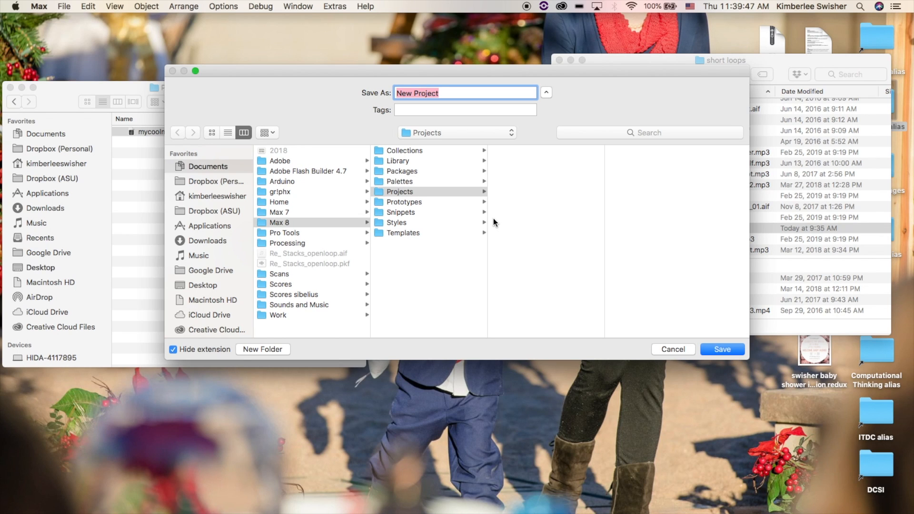
type("my")
key("BackSpace")
key("BackSpace")
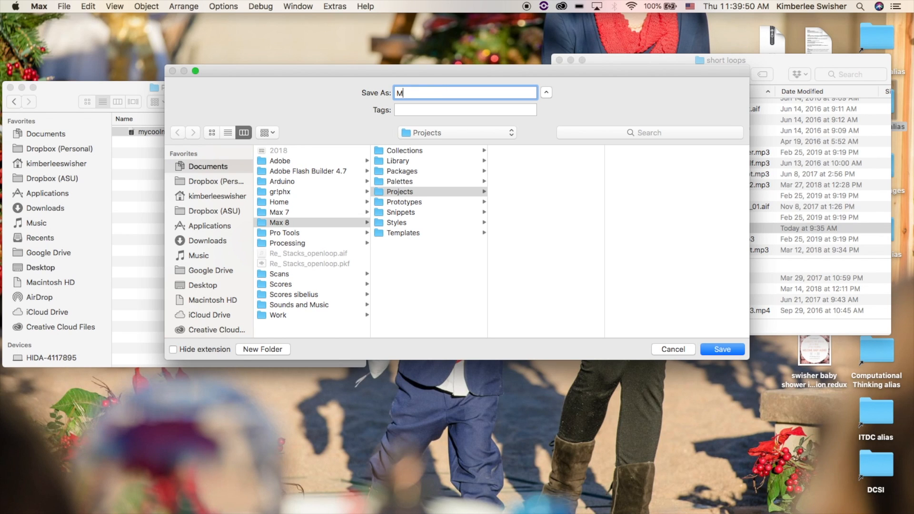
type("Swisher_")
type("Midterm")
type("_sc")
key("BackSpace")
key("BackSpace")
type("Project")
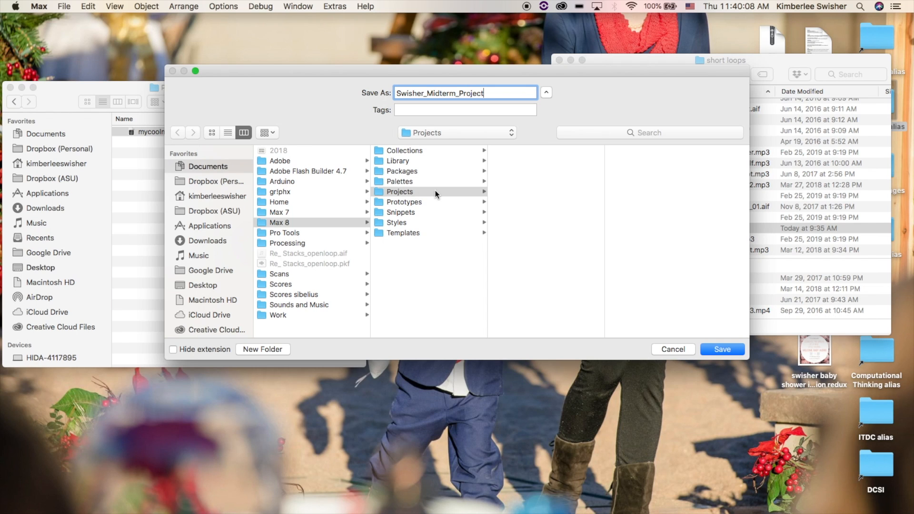
Save the new project in the Desktop's Project Example folder and place its window between the two Finder windows
left_click(208, 284)
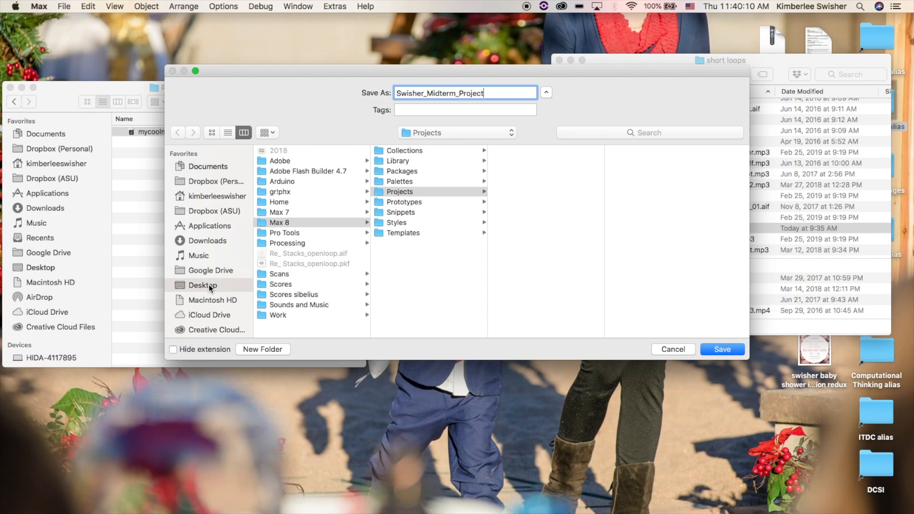
left_click(307, 253)
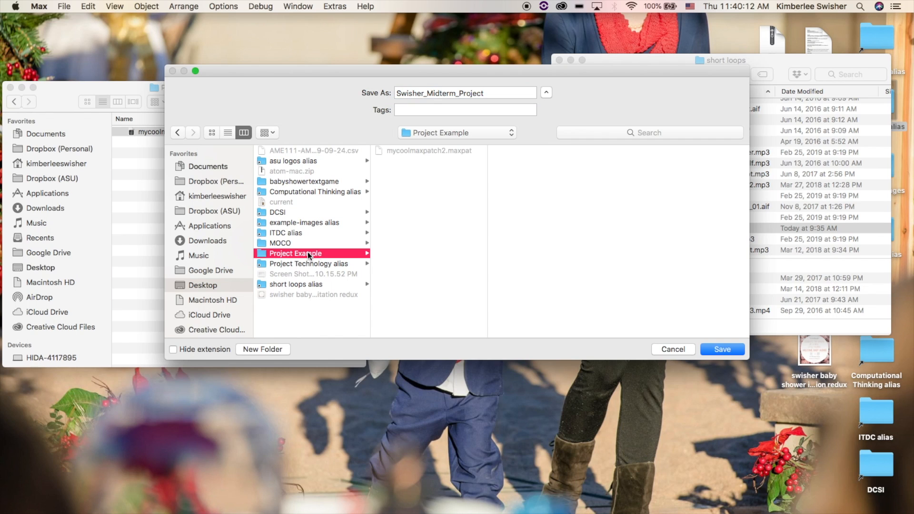
left_click(722, 349)
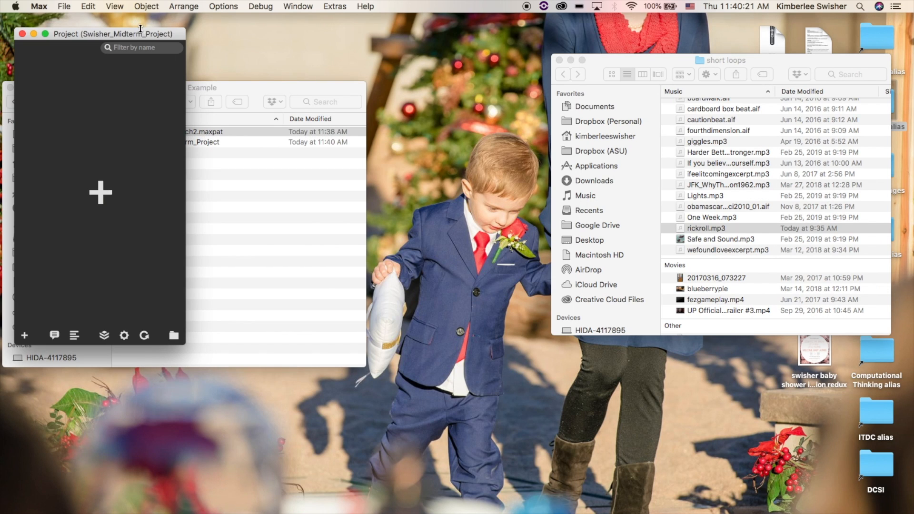
left_click_drag(129, 34, 490, 37)
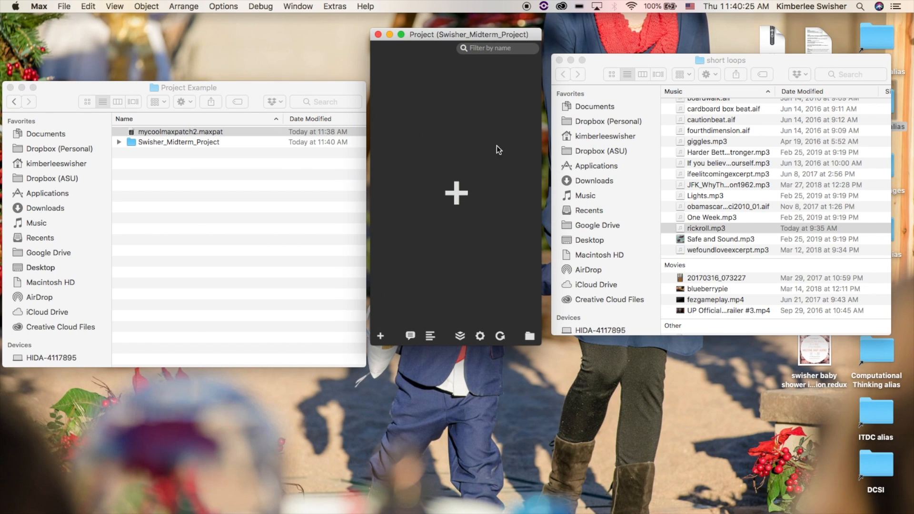
In Finder's Project Example folder, expand the new midterm project folder and select the .maxproj file inside it
left_click(275, 102)
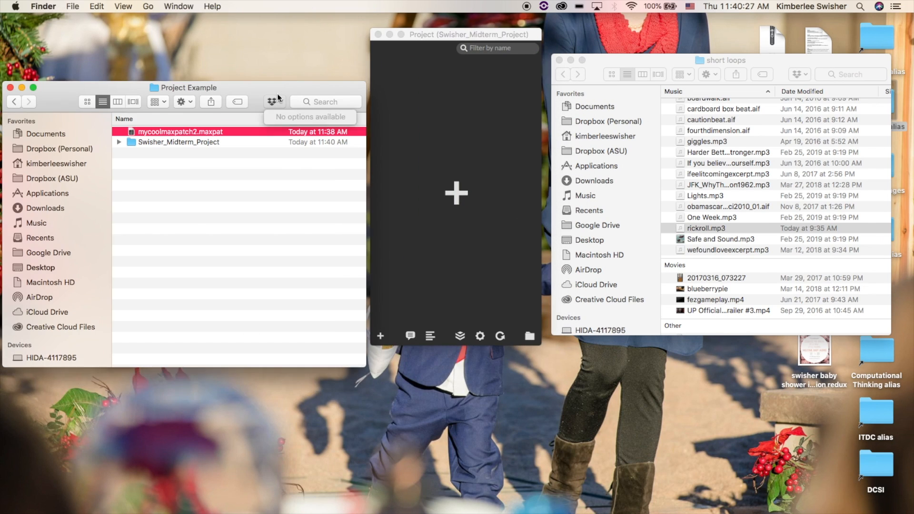
left_click(231, 154)
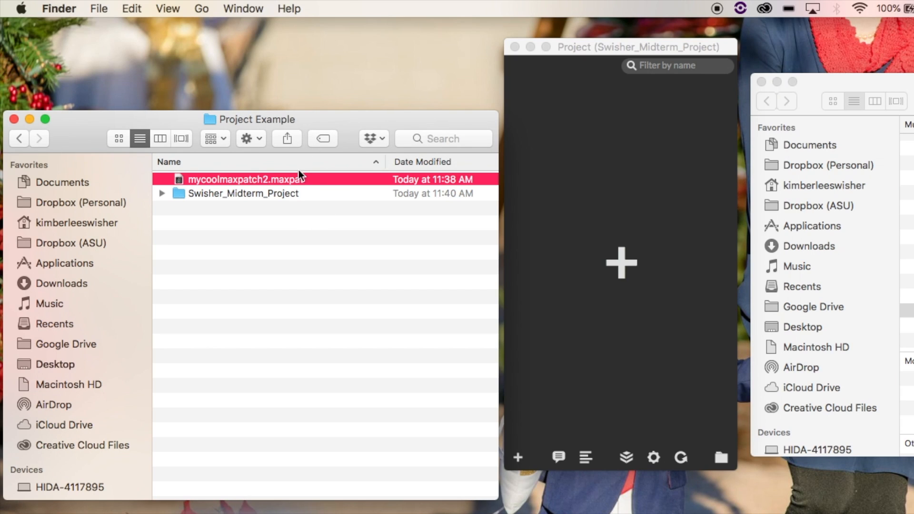
left_click(290, 194)
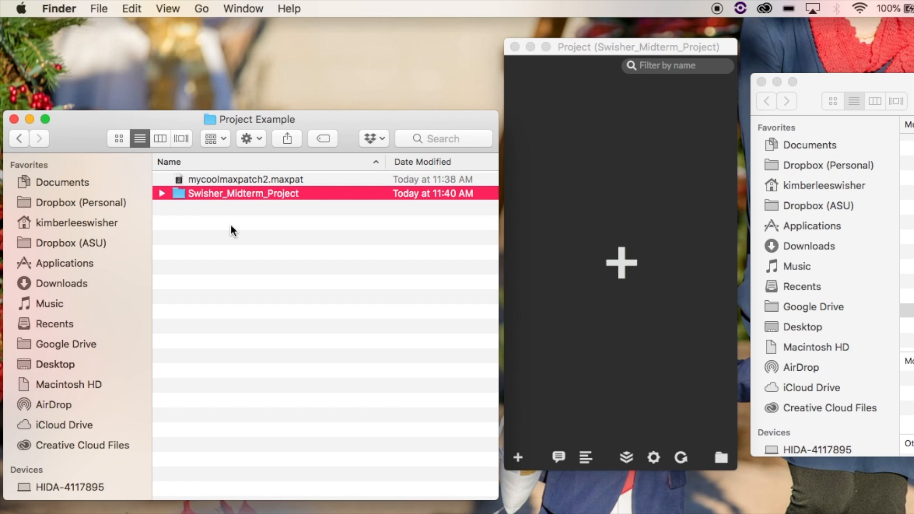
left_click(162, 194)
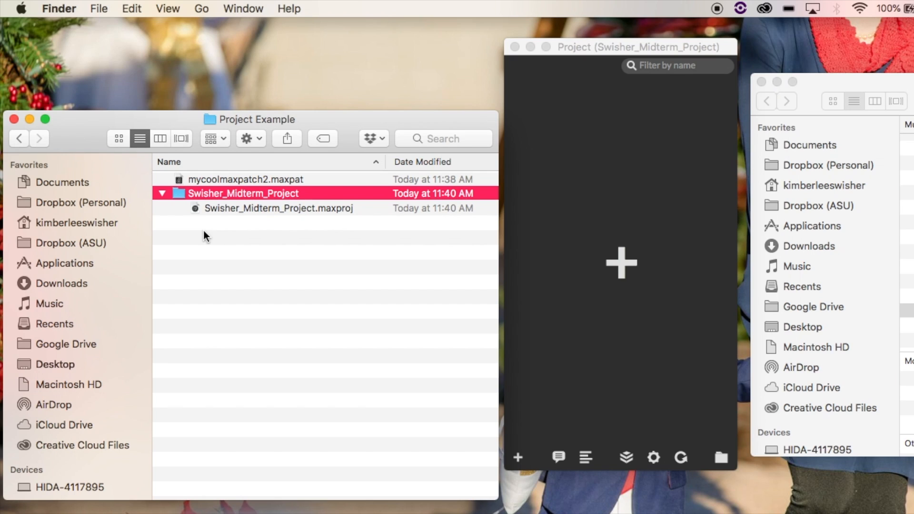
left_click(259, 209)
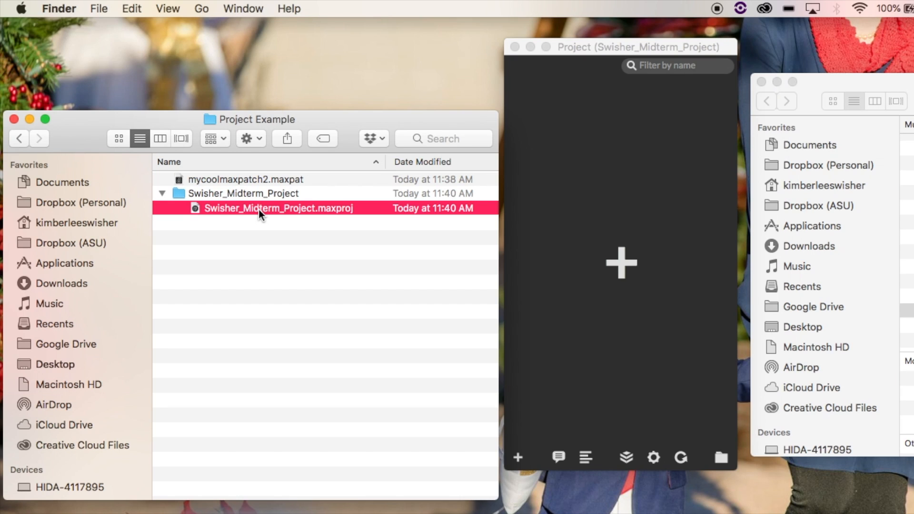
Add the existing file mycoolmaxpatch2.maxpat from the Project Example folder to the Max project
left_click(519, 462)
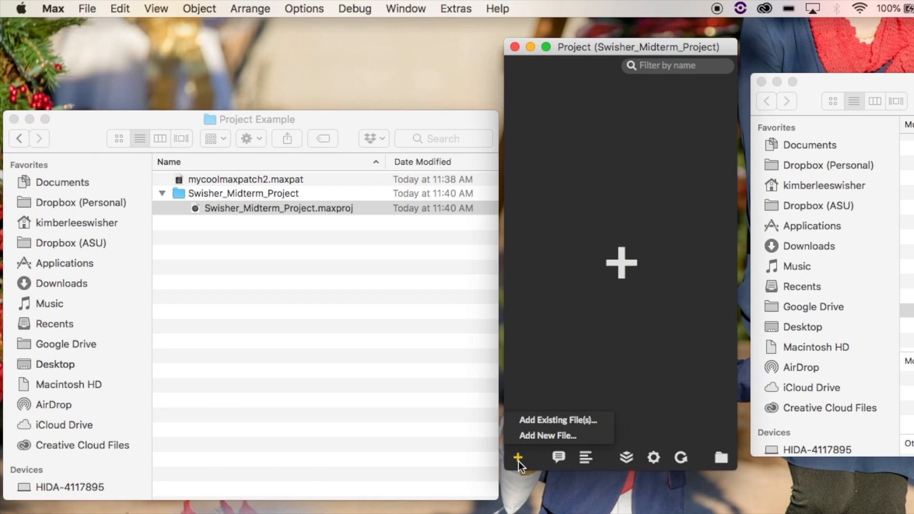
left_click(550, 419)
left_click(533, 139)
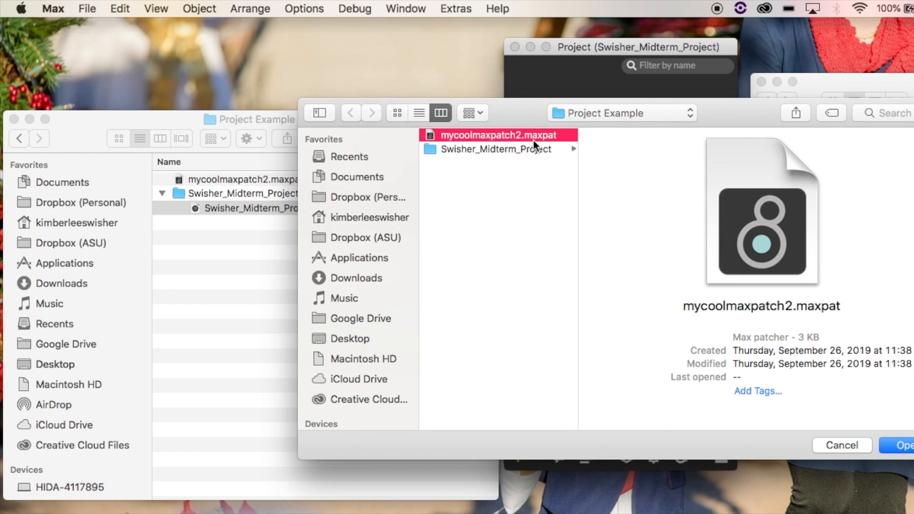
left_click(886, 443)
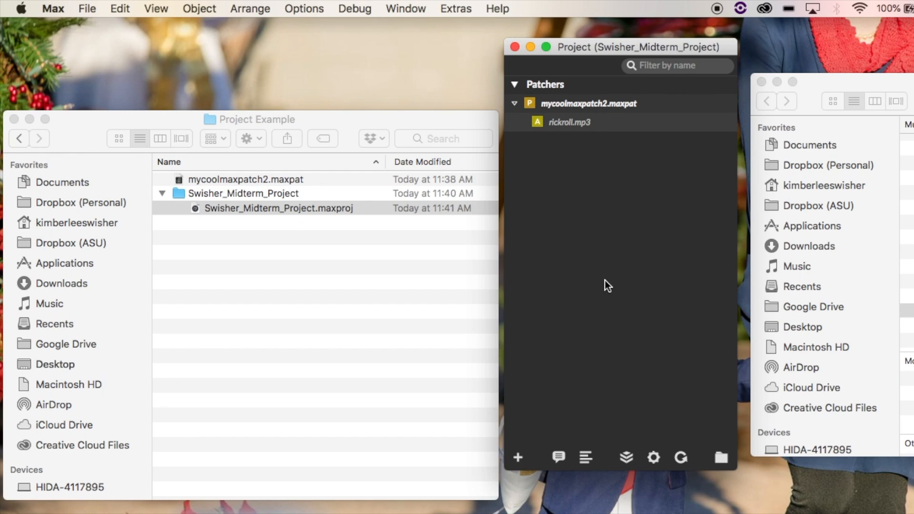
Check the source file paths of mycoolmaxpatch2.maxpat and rickroll.mp3 in the project's file list
left_click(567, 109)
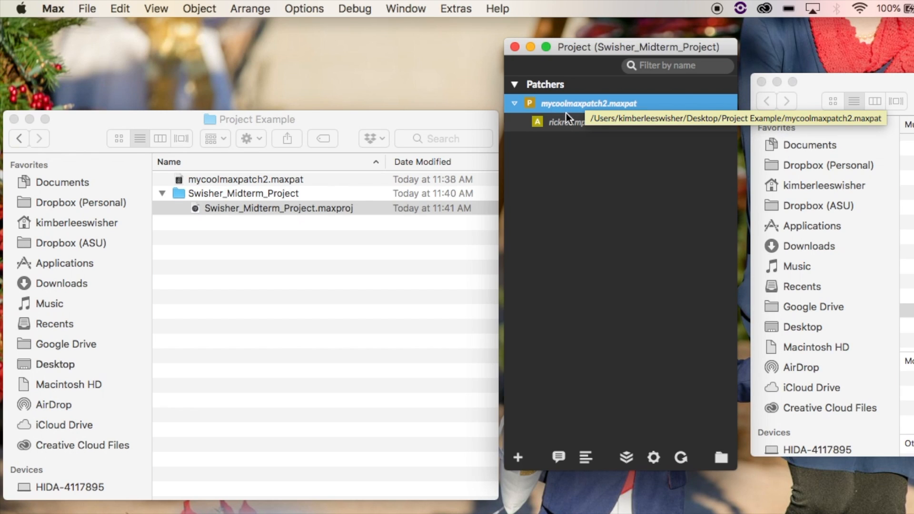
left_click(564, 123)
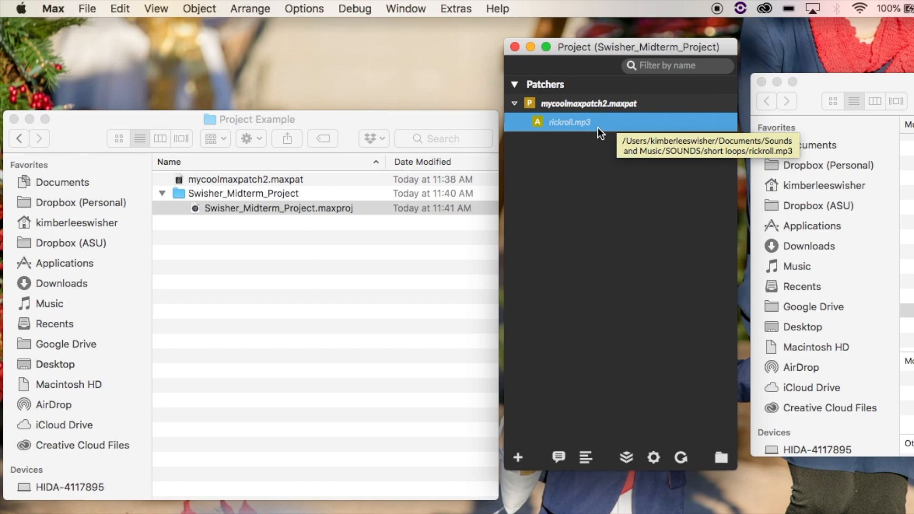
left_click(597, 104)
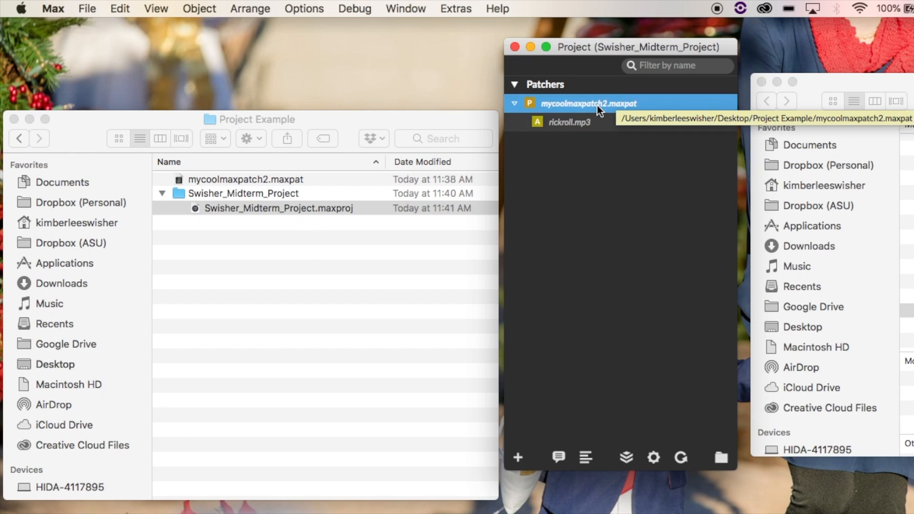
Open mycoolmaxpatch2.maxpat from the project and move its patcher window beside the project window
double_click(597, 105)
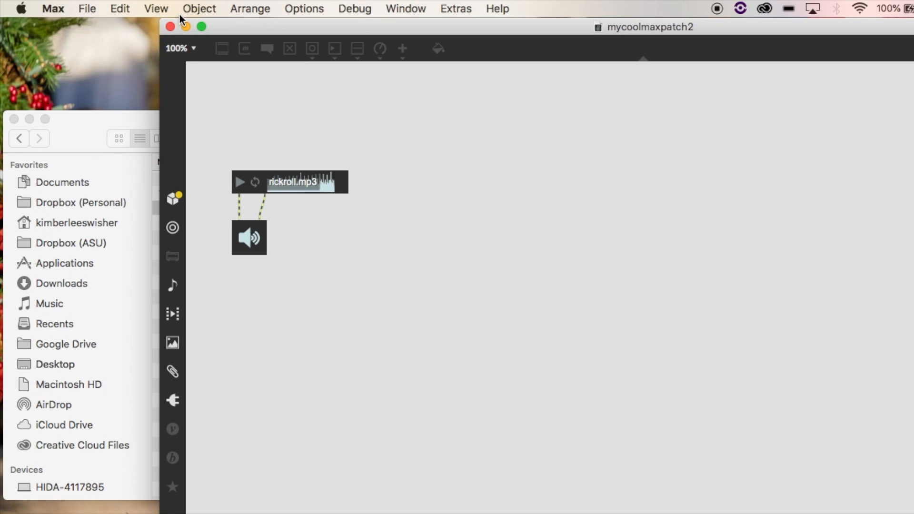
left_click_drag(167, 21, 729, 44)
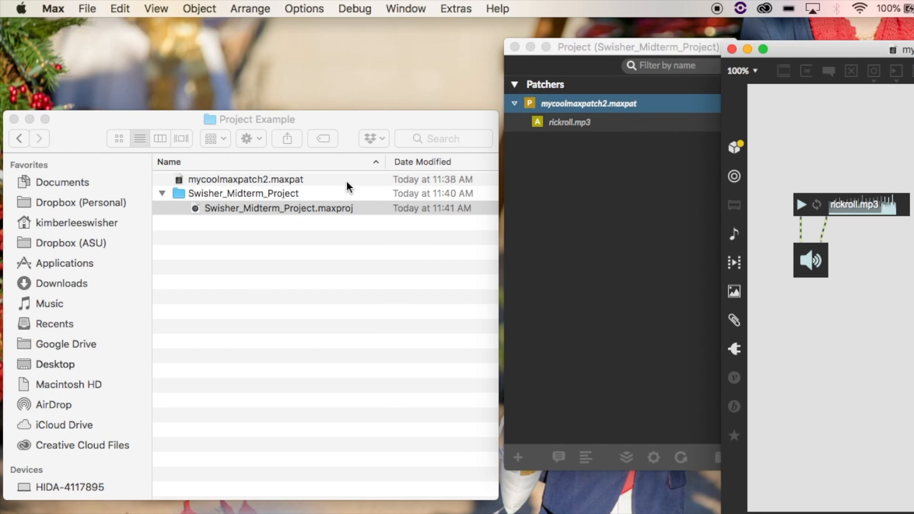
Reveal the project's mycoolmaxpatch2.maxpat in Finder and compare its location with that of the .maxproj file
left_click(303, 209)
left_click(303, 210)
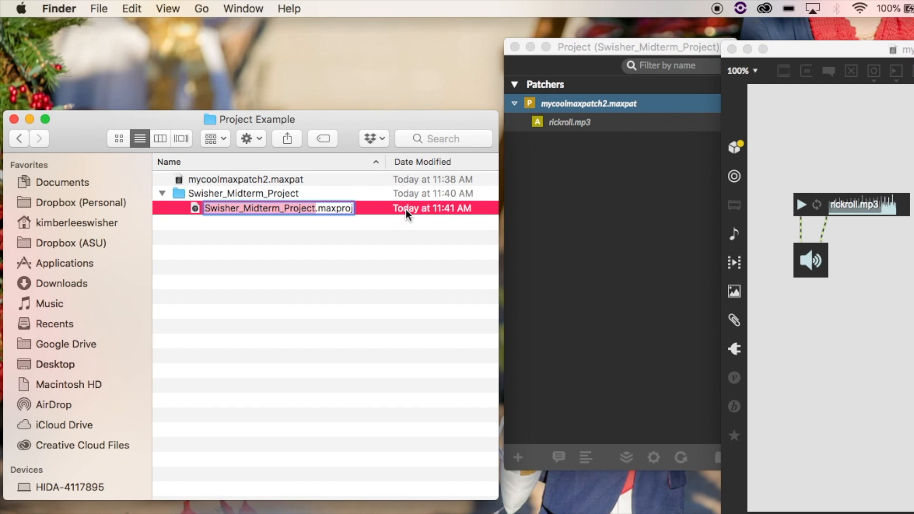
left_click(628, 253)
right_click(576, 104)
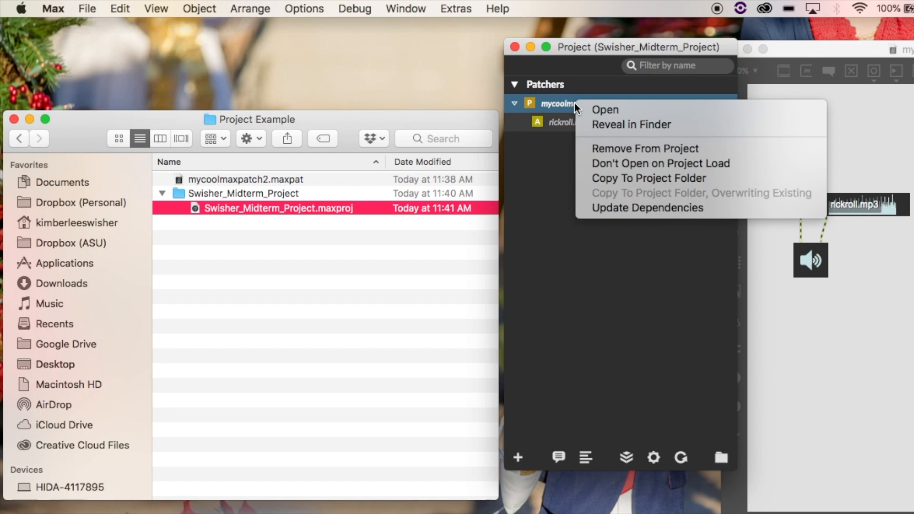
left_click(595, 126)
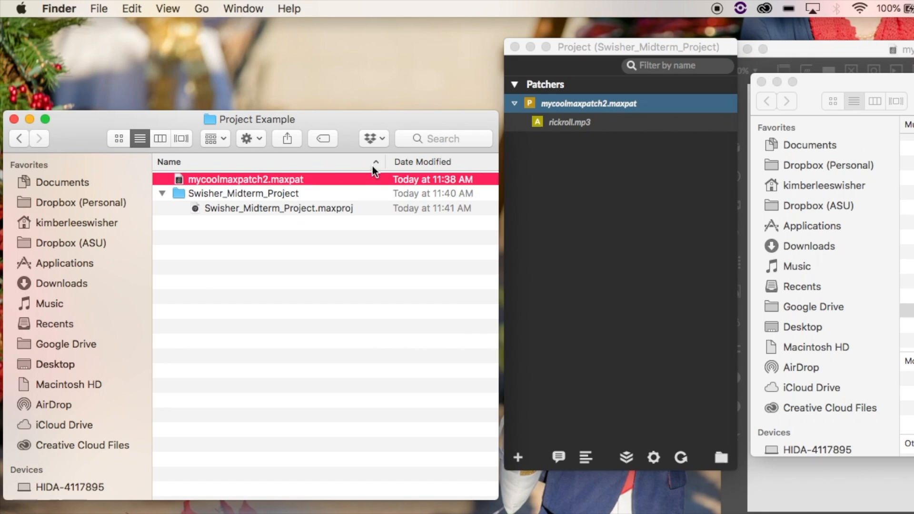
left_click(379, 251)
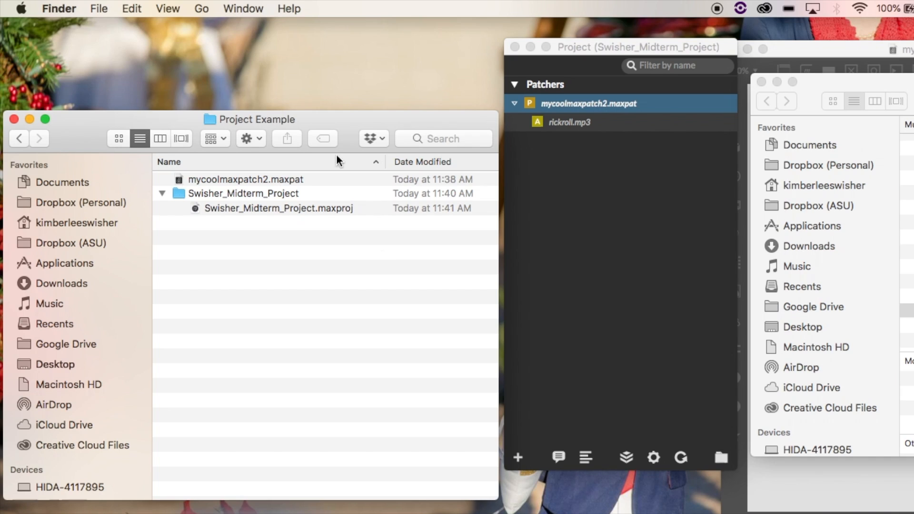
left_click(290, 180)
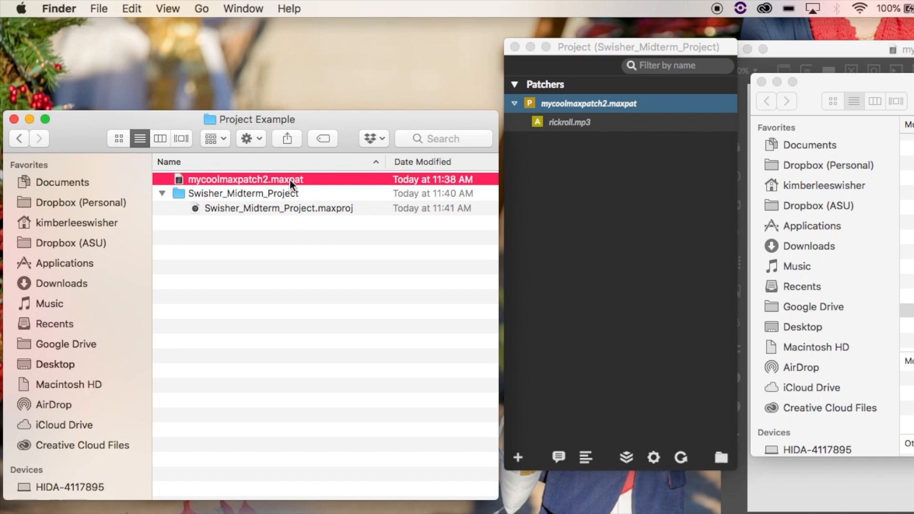
left_click(285, 208)
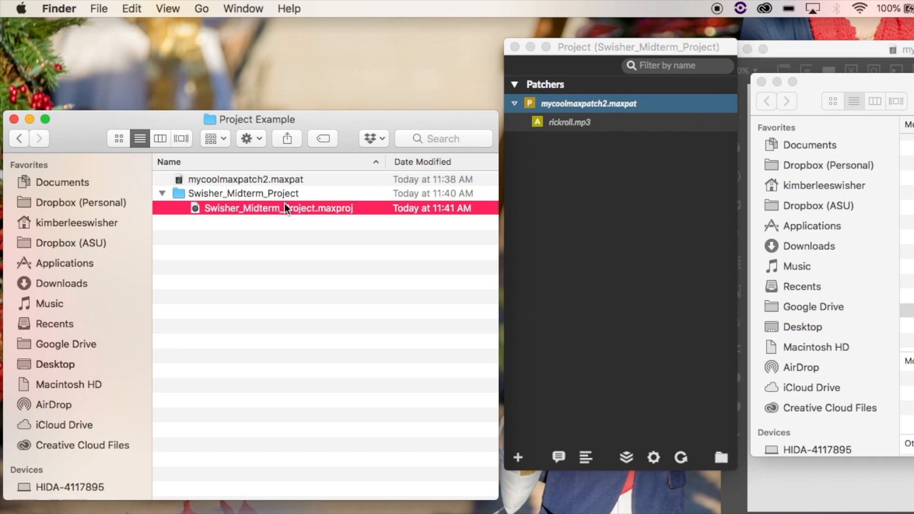
Close the short loops Finder window and select rickroll.mp3 in the Max project's file list
left_click(848, 79)
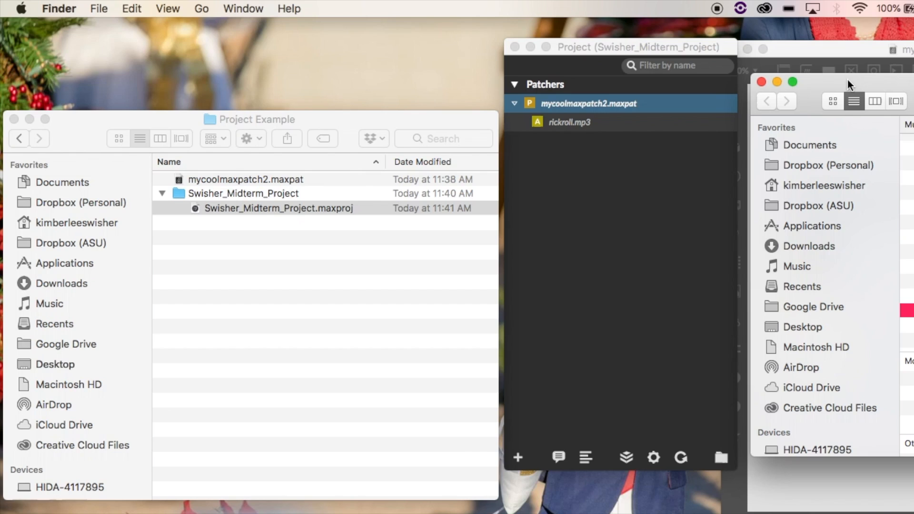
left_click(761, 82)
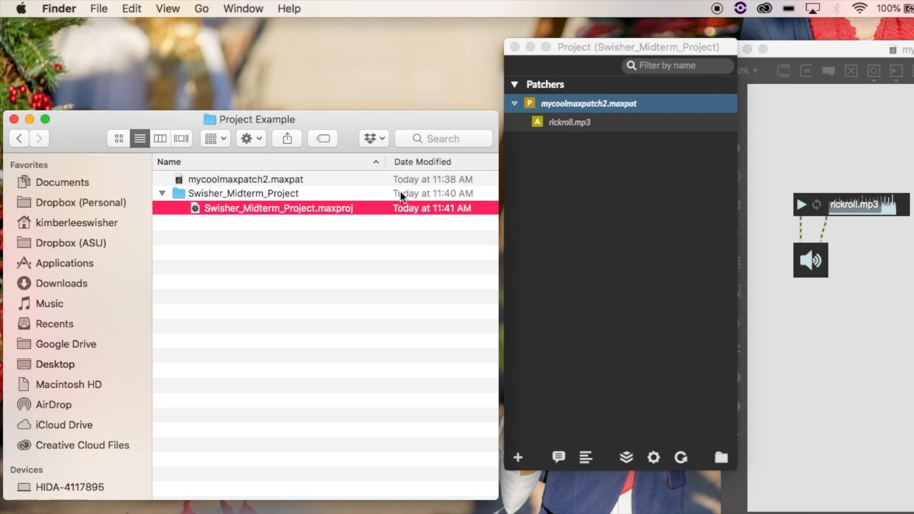
left_click(630, 190)
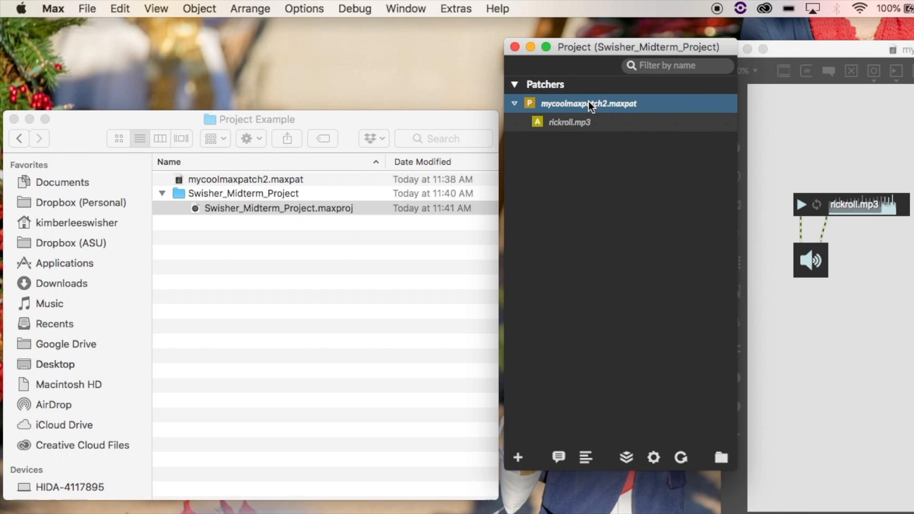
left_click(582, 123)
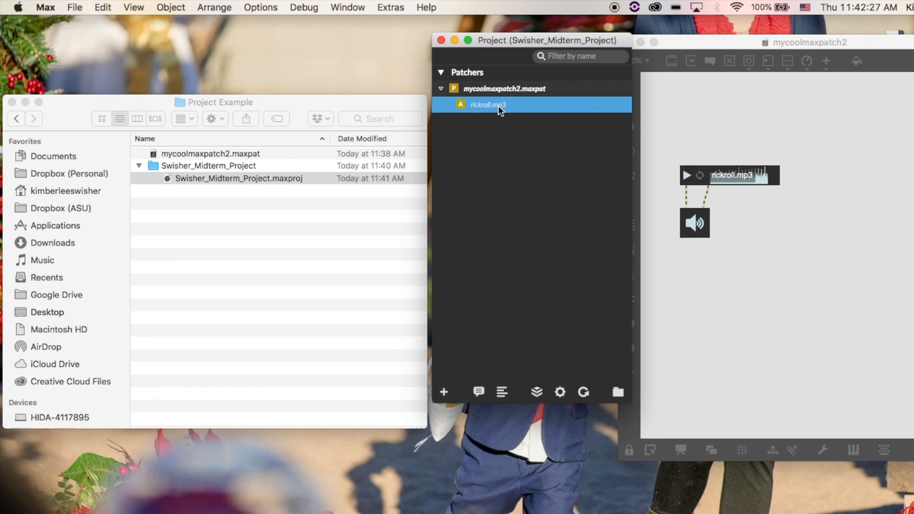
Reveal rickroll.mp3 from the project in Finder and compare its location with the midterm project folder
right_click(498, 105)
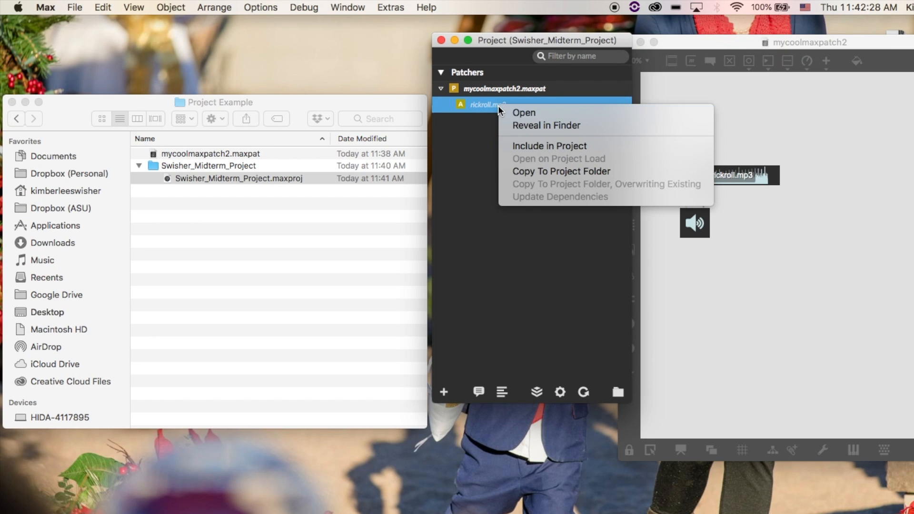
left_click(518, 126)
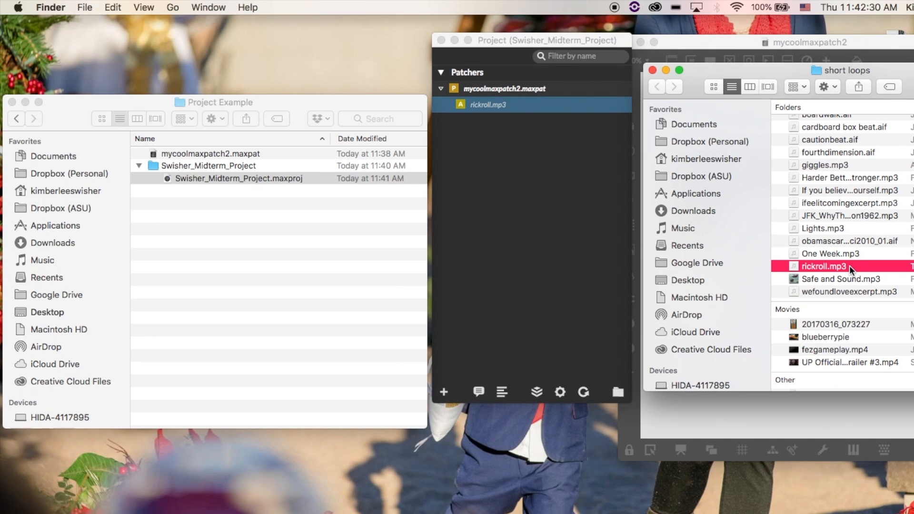
left_click(237, 166)
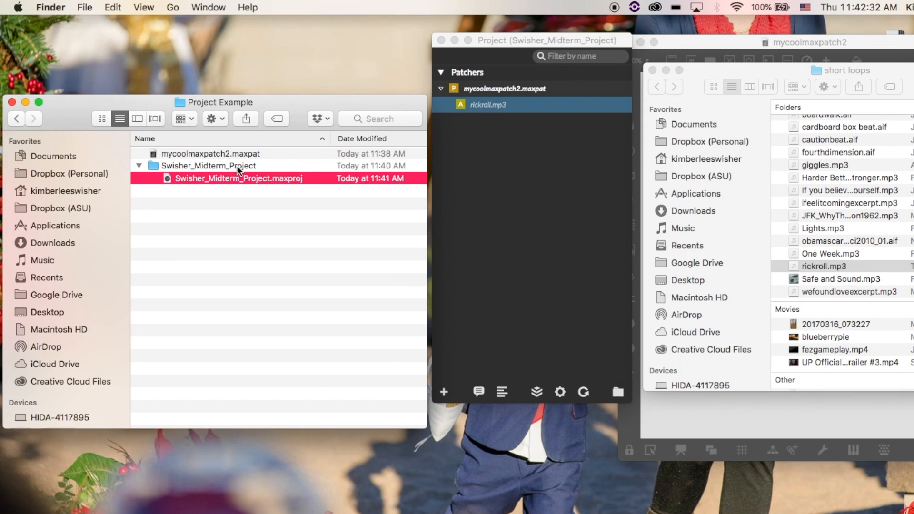
Compress the midterm project folder inside Project Example into a zip archive
left_click(237, 164)
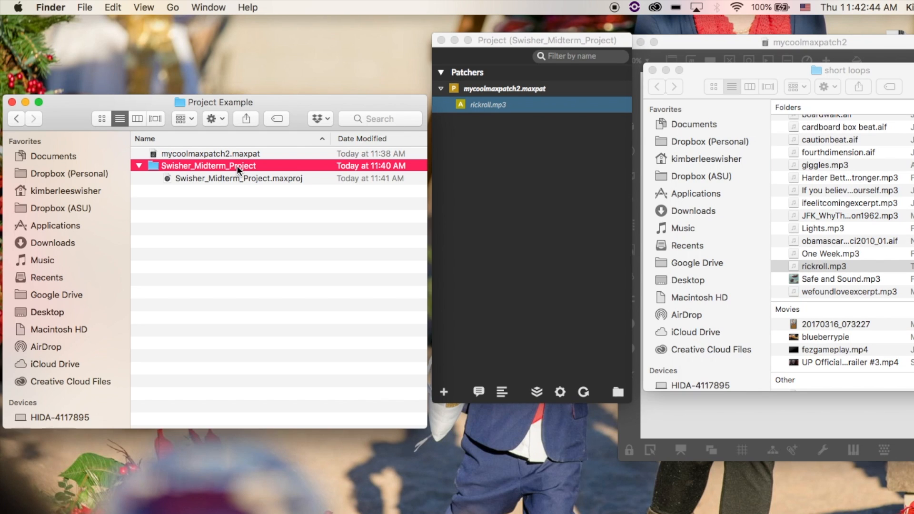
right_click(237, 169)
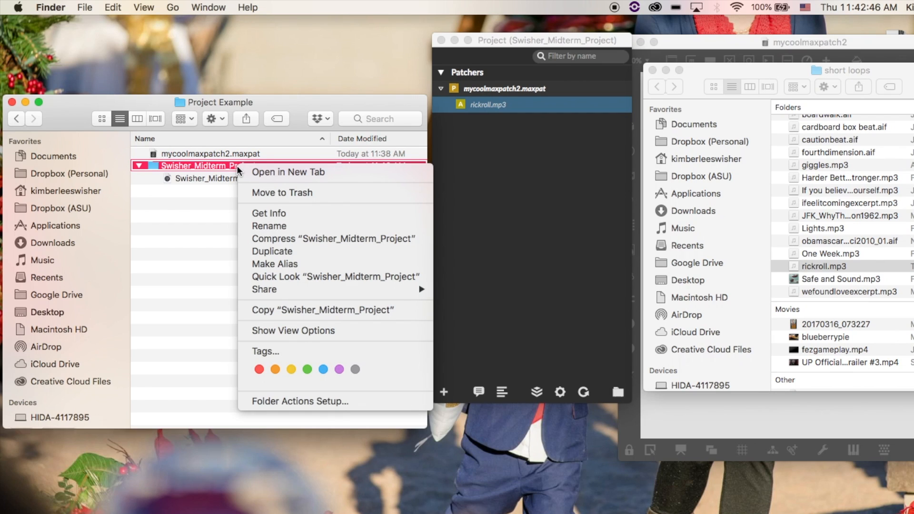
left_click(287, 238)
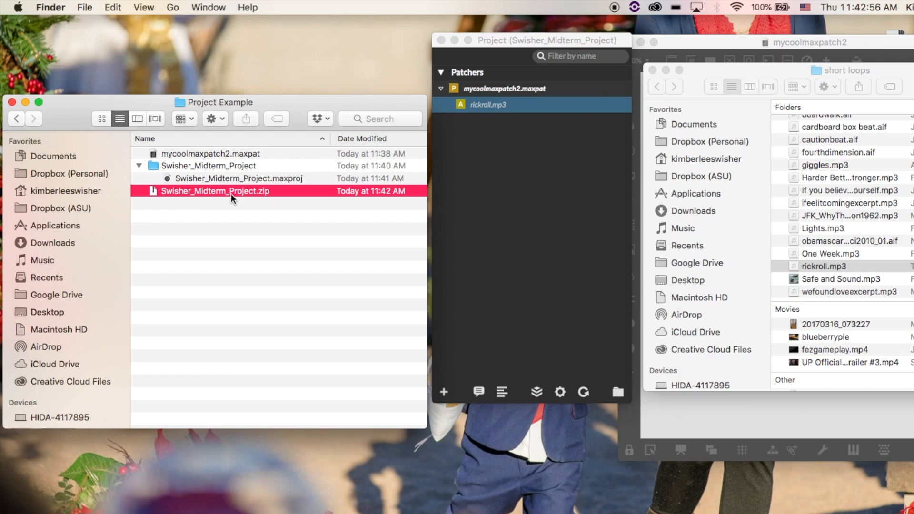
Extract the new zip archive and check which files the extracted project folder contains
double_click(230, 192)
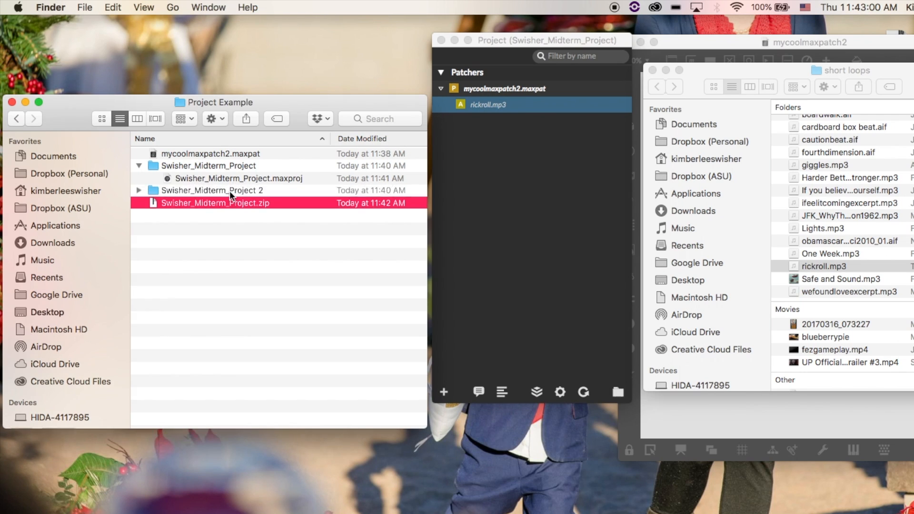
left_click(132, 191)
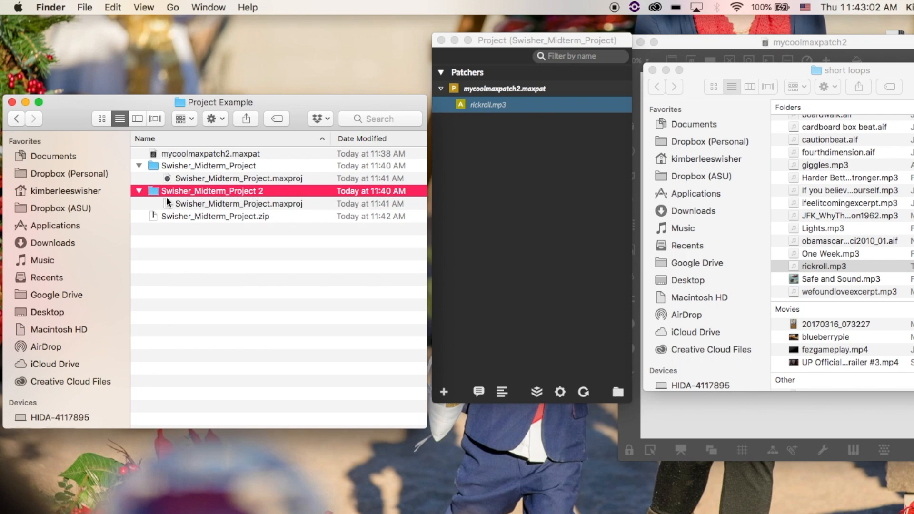
left_click(218, 204)
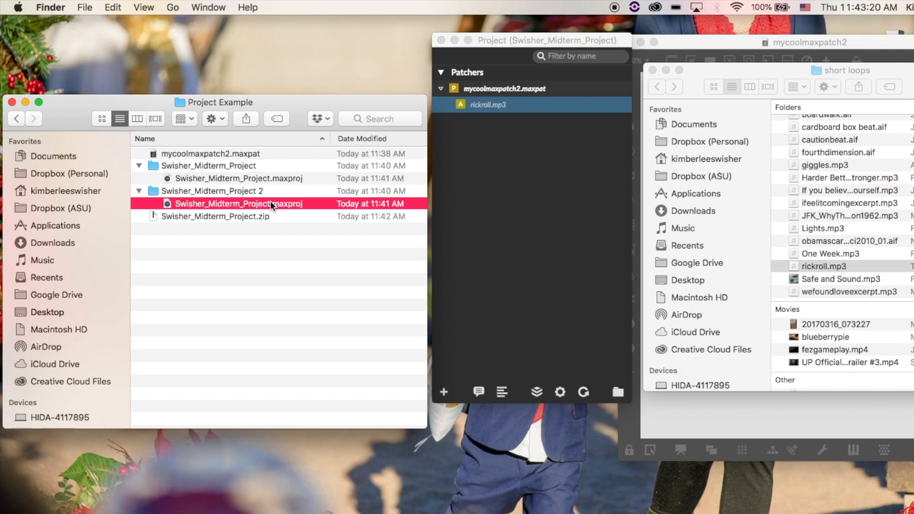
Move the extracted copy of the project folder and the zip archive to the Trash
left_click(174, 191)
right_click(175, 191)
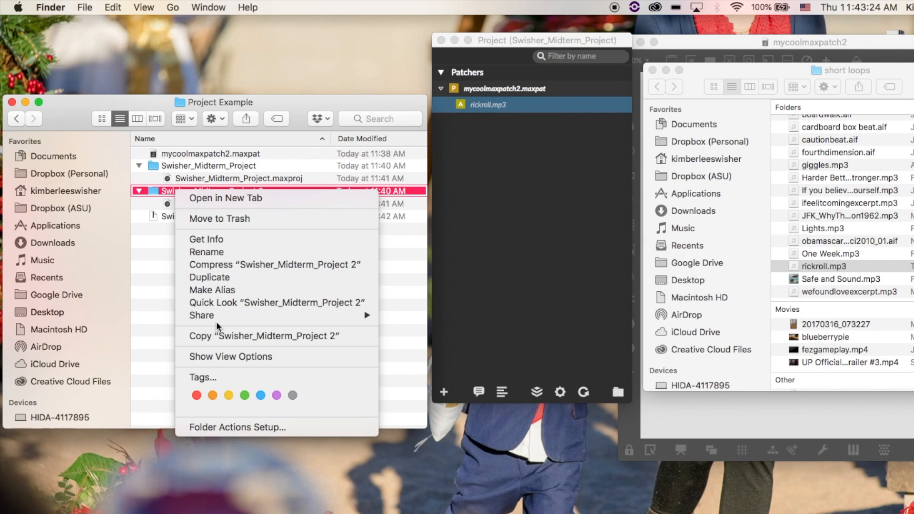
left_click(204, 219)
left_click(199, 192)
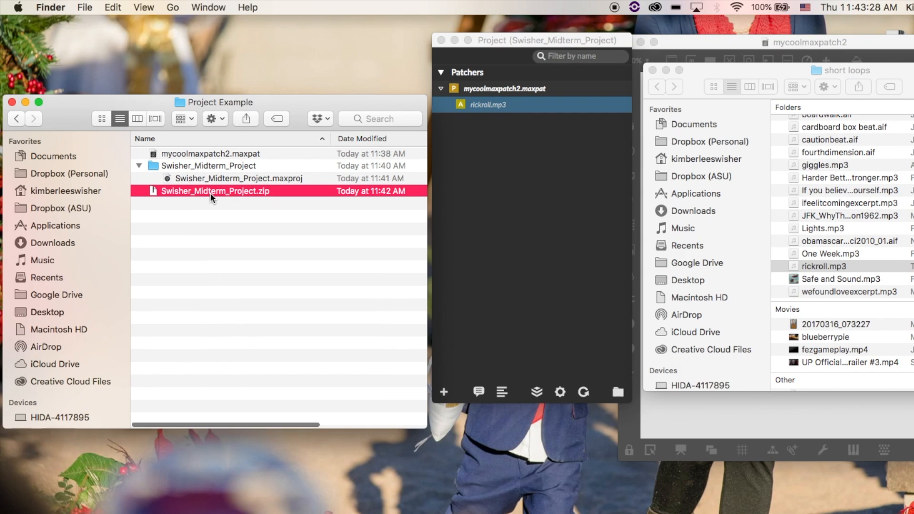
right_click(210, 193)
left_click(230, 234)
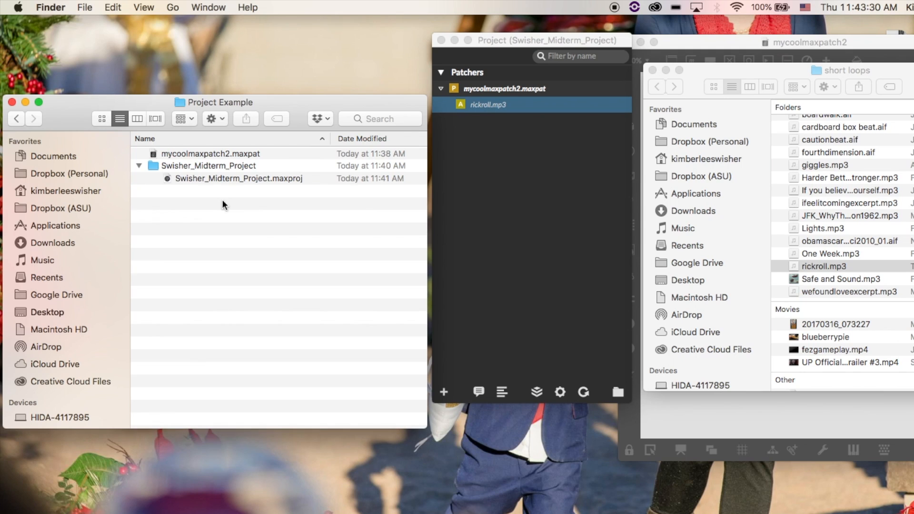
Consolidate the Max project and move the patcher window aside to uncover the Finder window
left_click(218, 167)
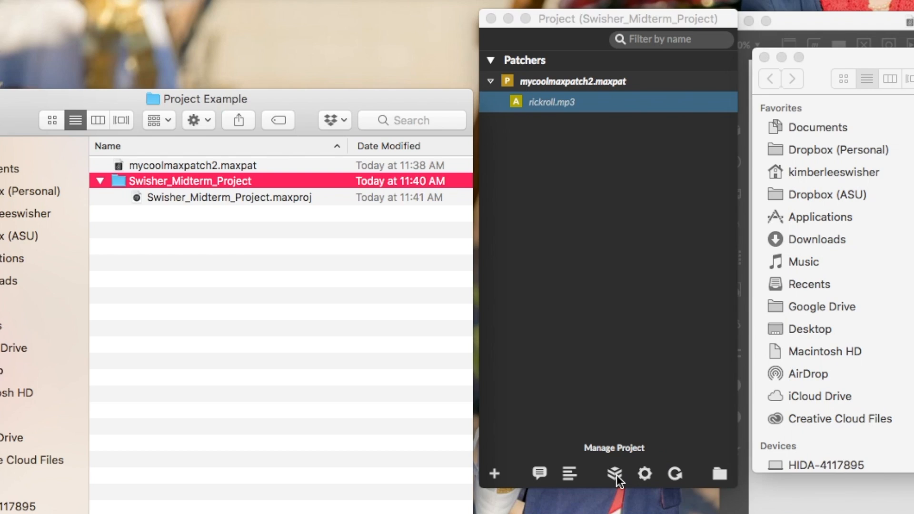
left_click(536, 392)
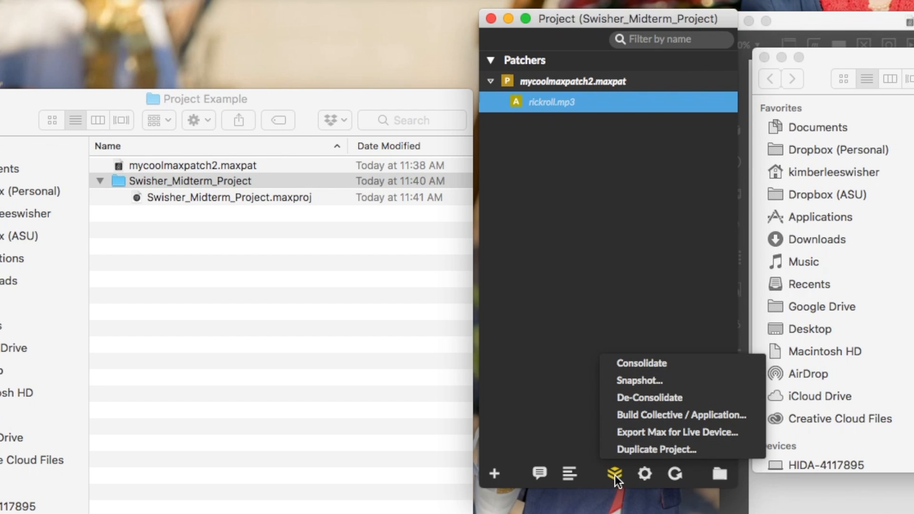
left_click(647, 366)
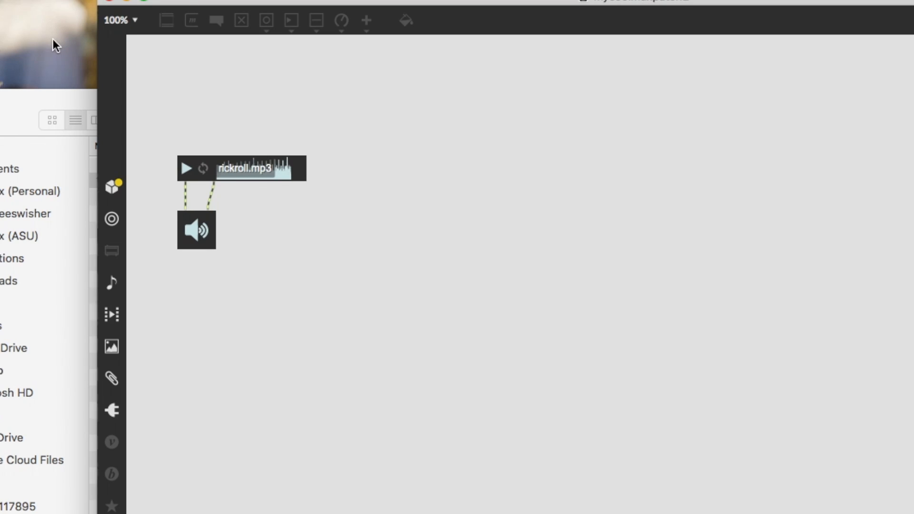
left_click_drag(173, 2, 474, 3)
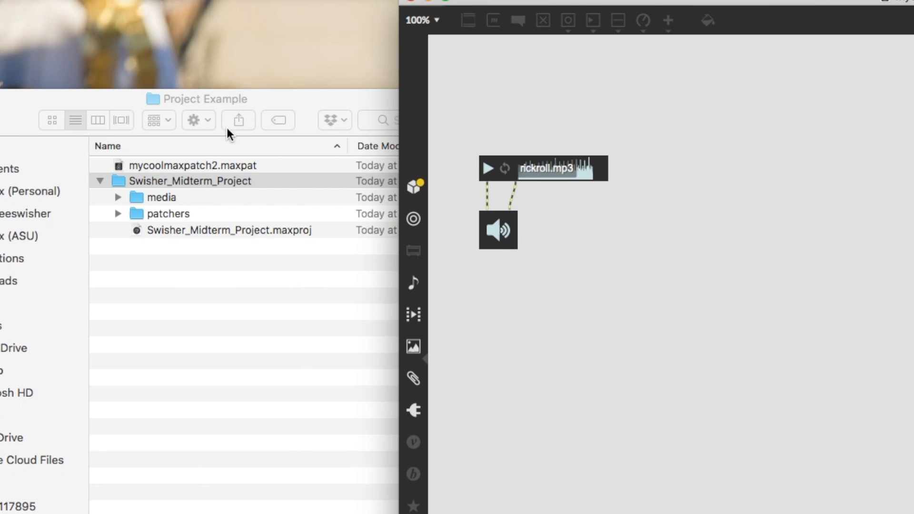
Expand the project's media and patchers subfolders in Finder and examine the files collected beside the .maxproj file
left_click(261, 90)
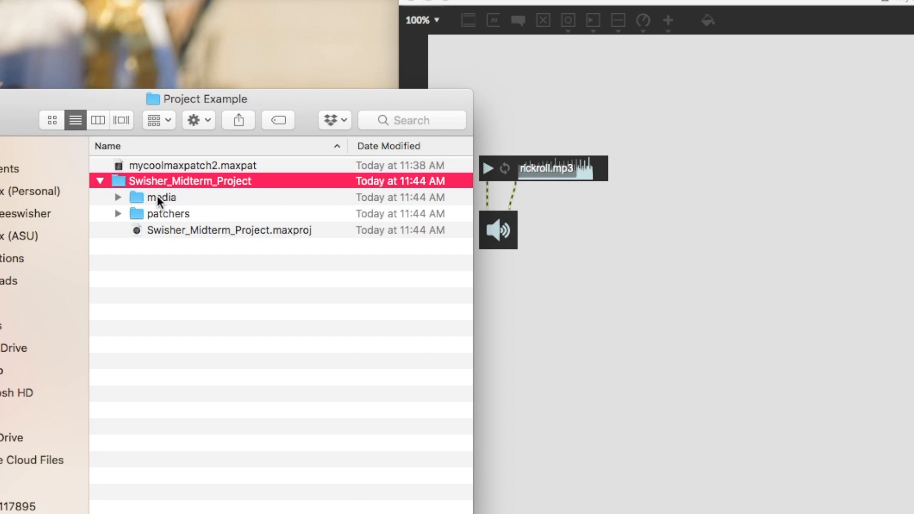
left_click(118, 198)
left_click(119, 230)
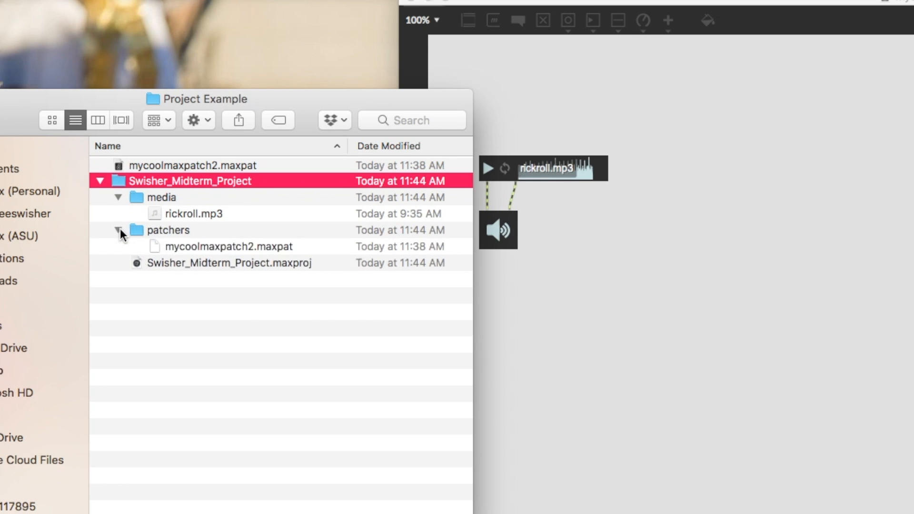
left_click(173, 246)
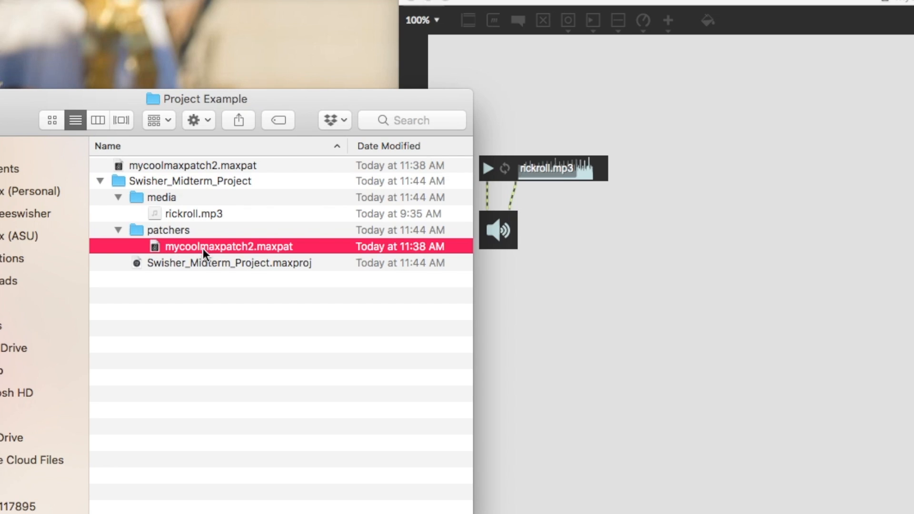
left_click(205, 216)
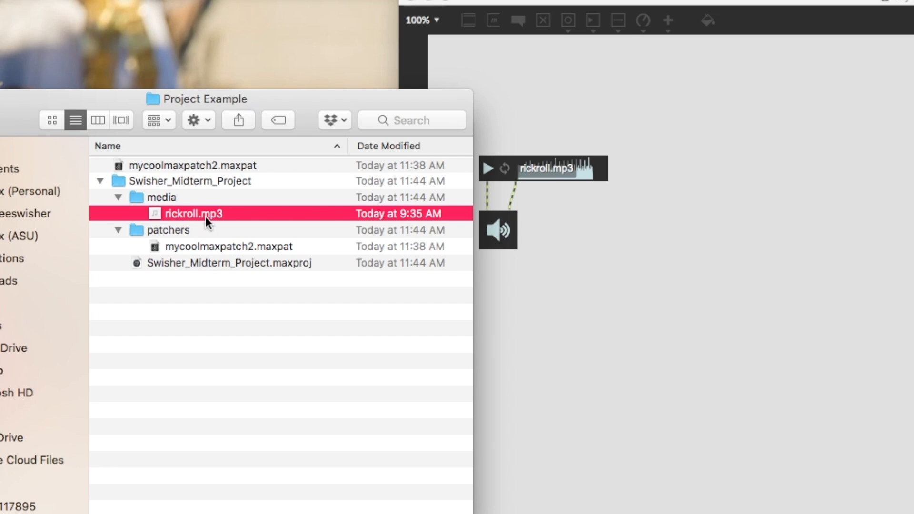
left_click(182, 184)
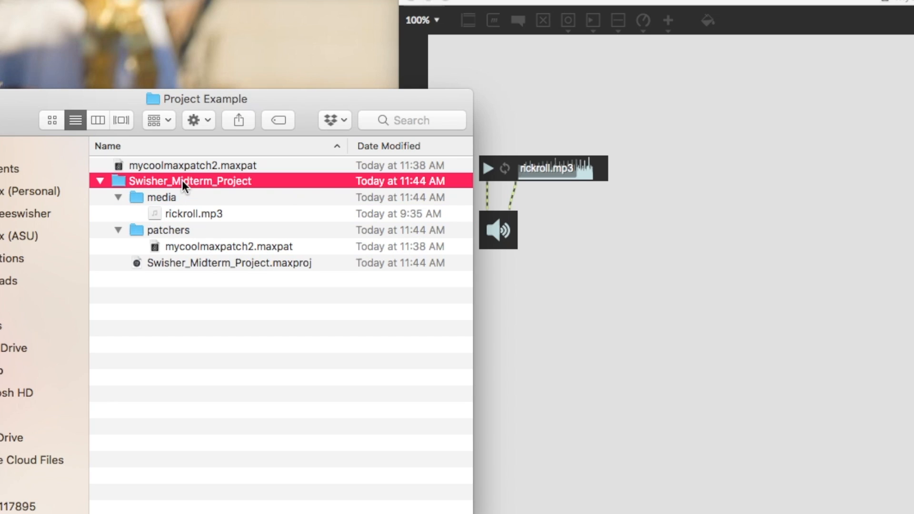
left_click(184, 259)
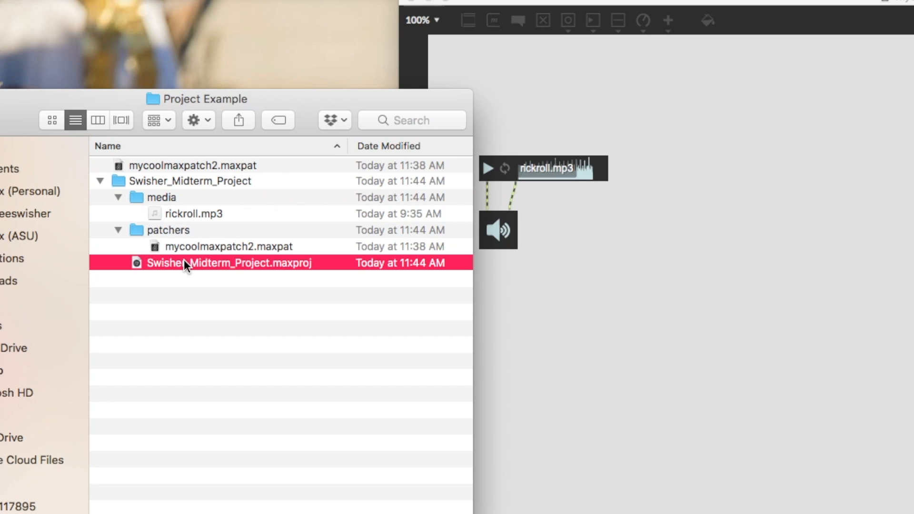
left_click(204, 171)
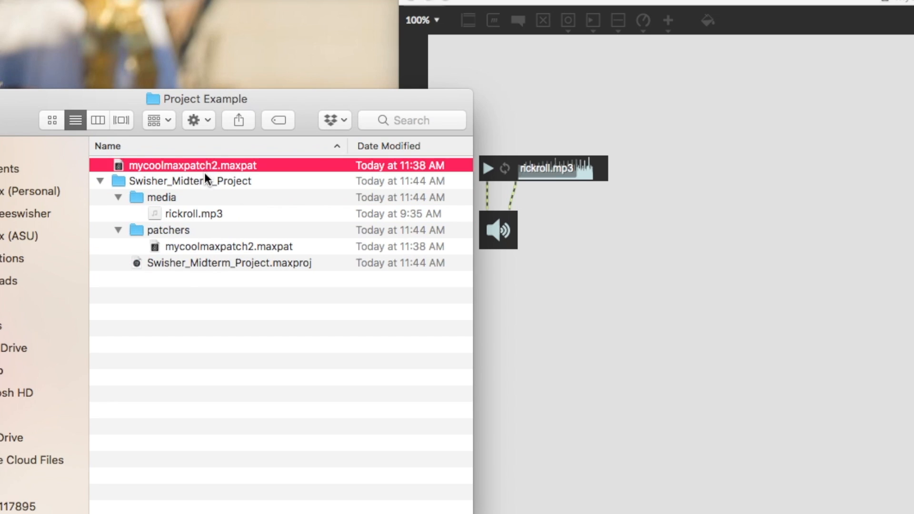
left_click(203, 181)
right_click(204, 181)
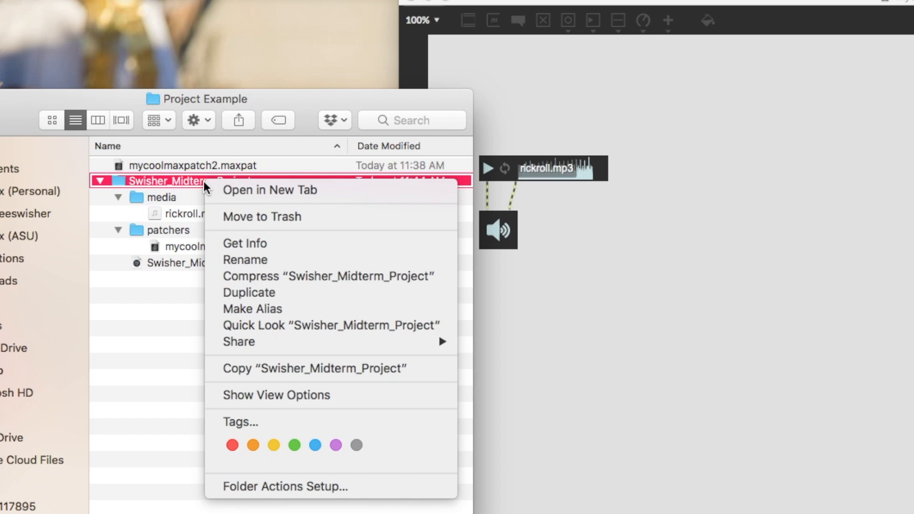
left_click(188, 276)
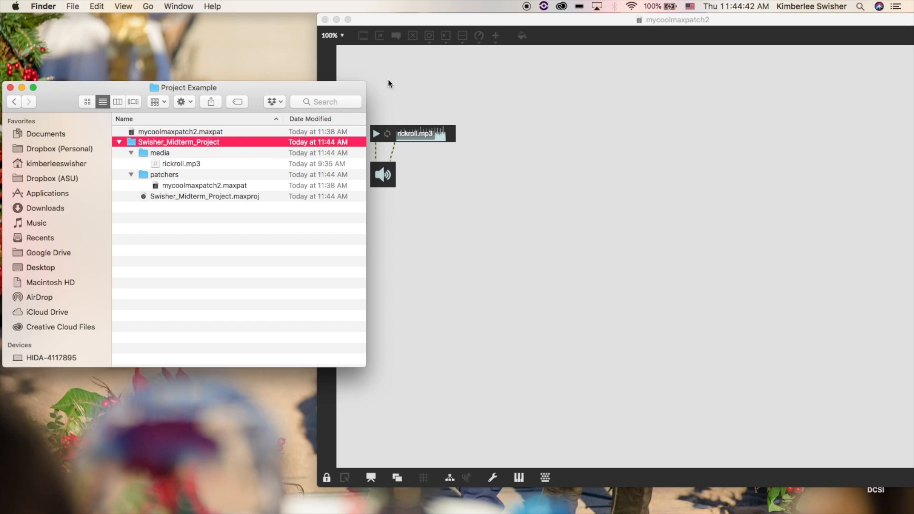
left_click(582, 121)
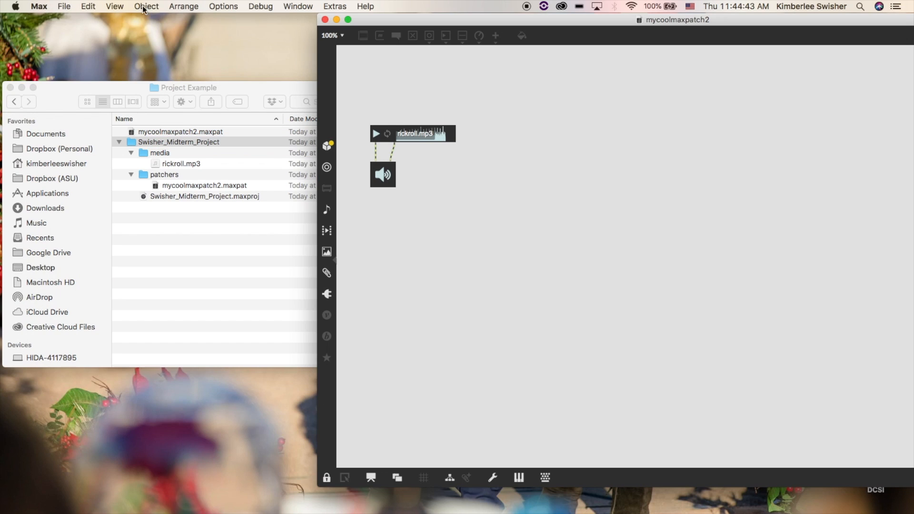
left_click(55, 6)
mouse_move(157, 114)
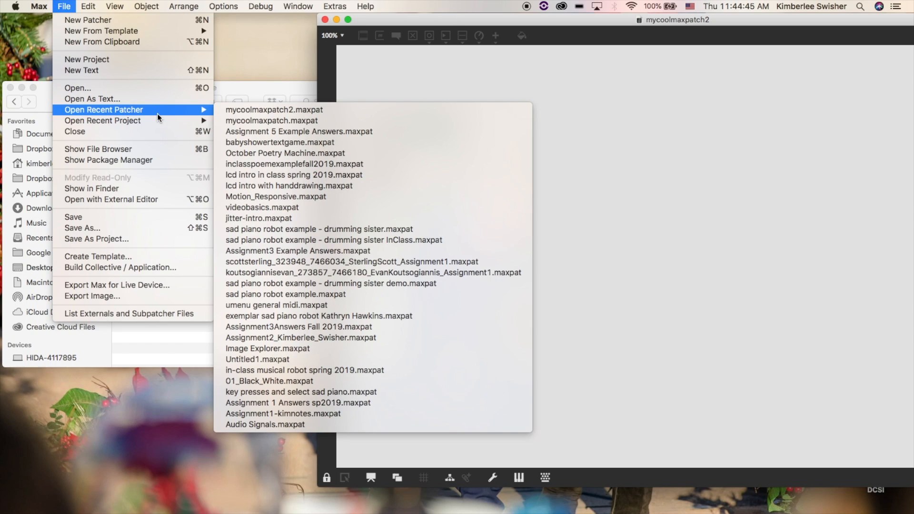
left_click(257, 61)
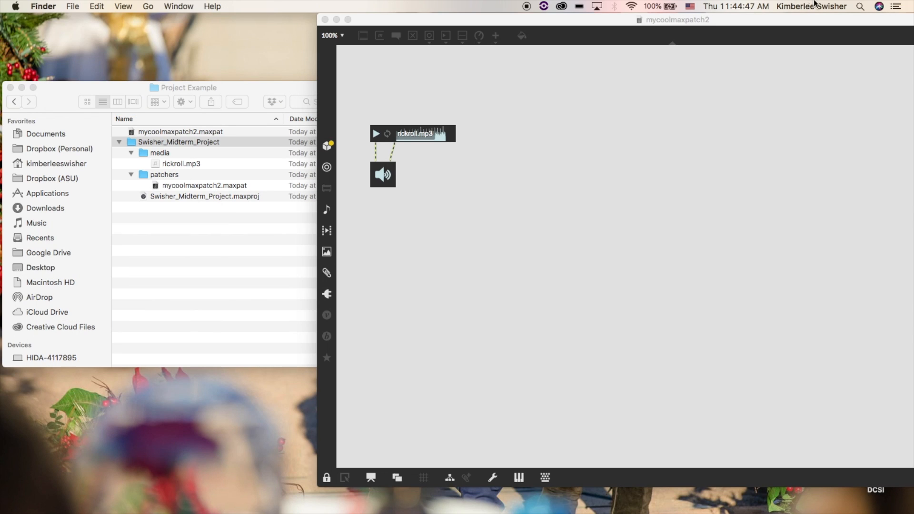
Find and launch Max 7, then close its Max Console window
left_click(861, 6)
type("max")
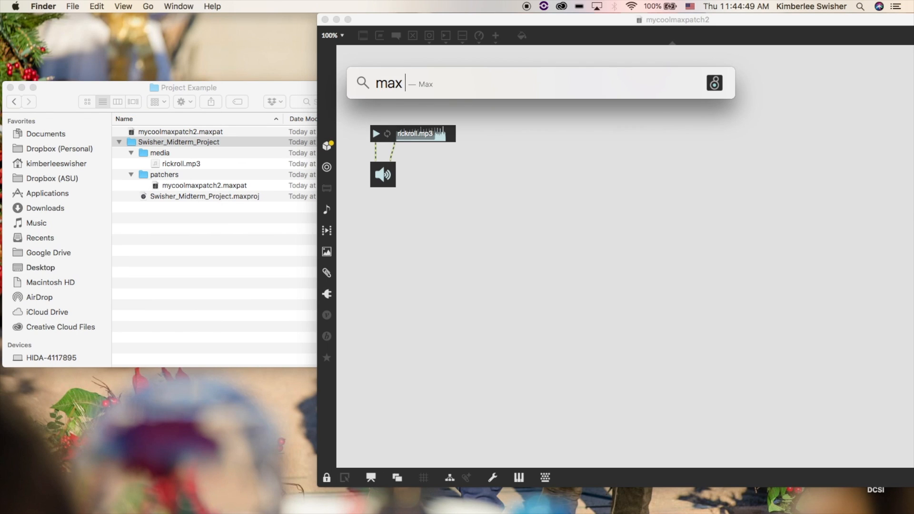
type(" 7")
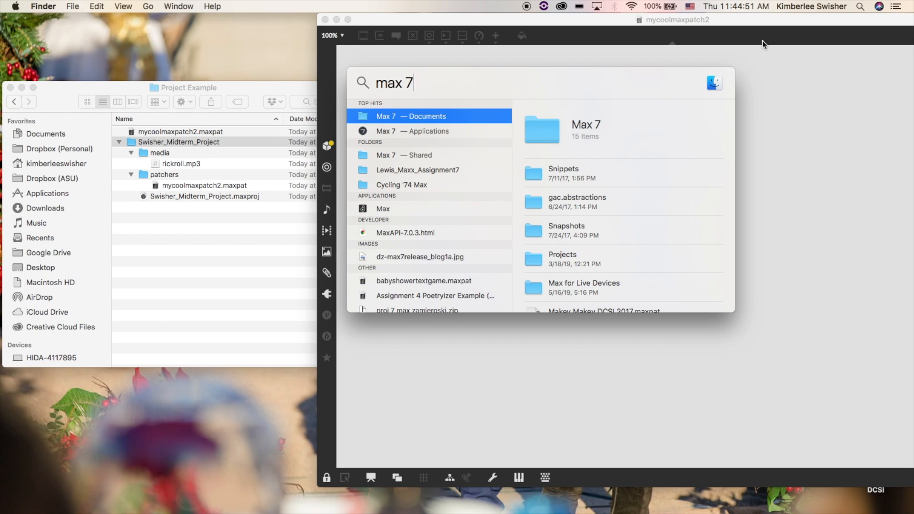
key("Escape")
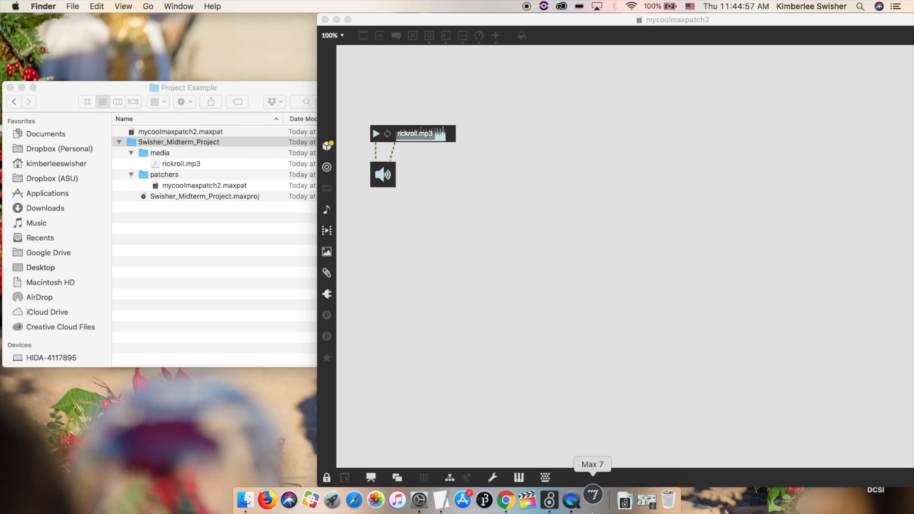
left_click(592, 511)
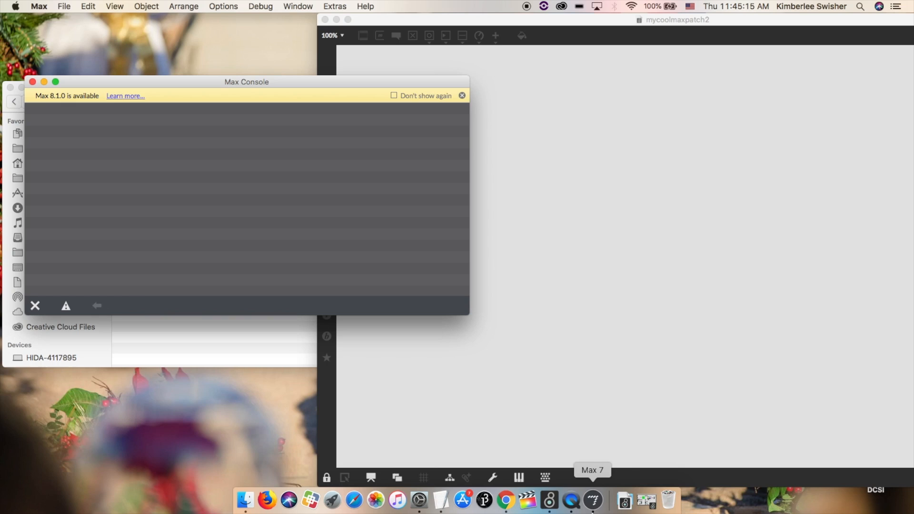
left_click(33, 82)
Open the recent project MeditationDome.maxproj in Max 7
left_click(65, 7)
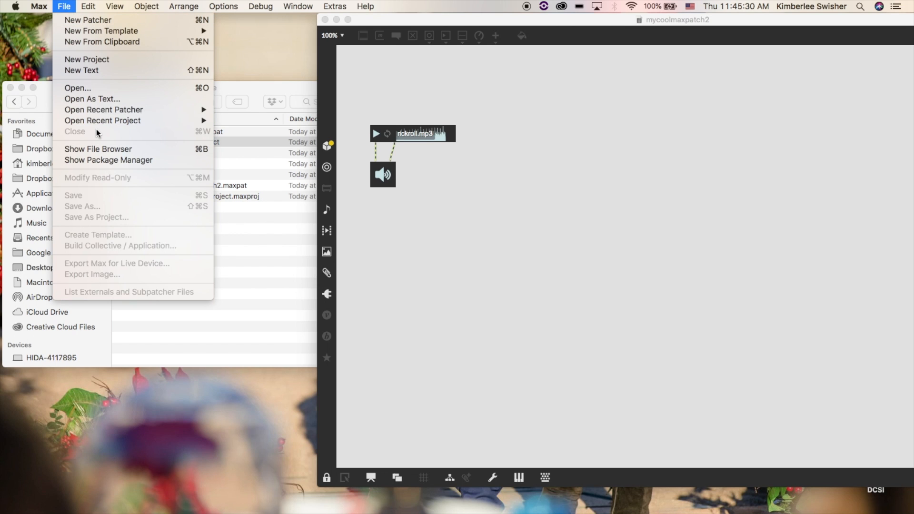
mouse_move(207, 120)
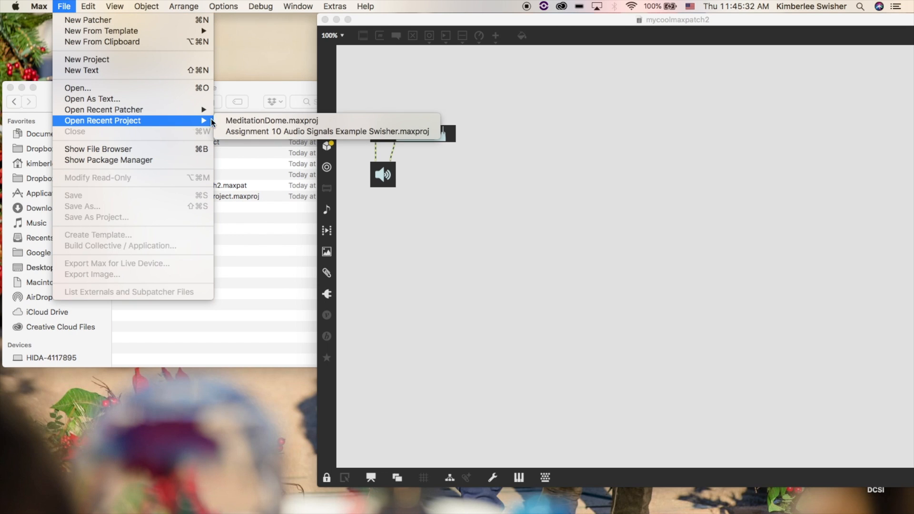
left_click(239, 121)
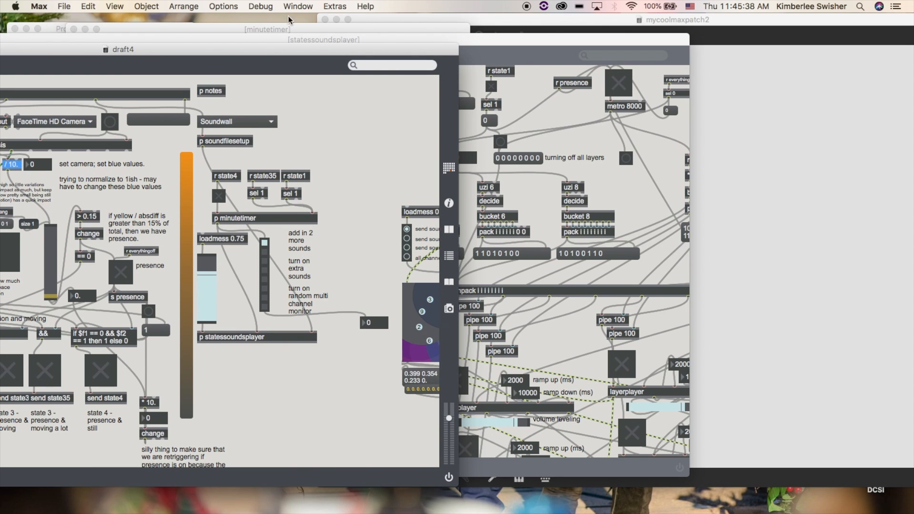
Move the draft4 and statessoundsplayer windows aside, and close the mycoolmaxpatch2 patcher along with its midterm project window
left_click_drag(154, 49, 659, 71)
left_click_drag(245, 41, 578, 178)
left_click(560, 39)
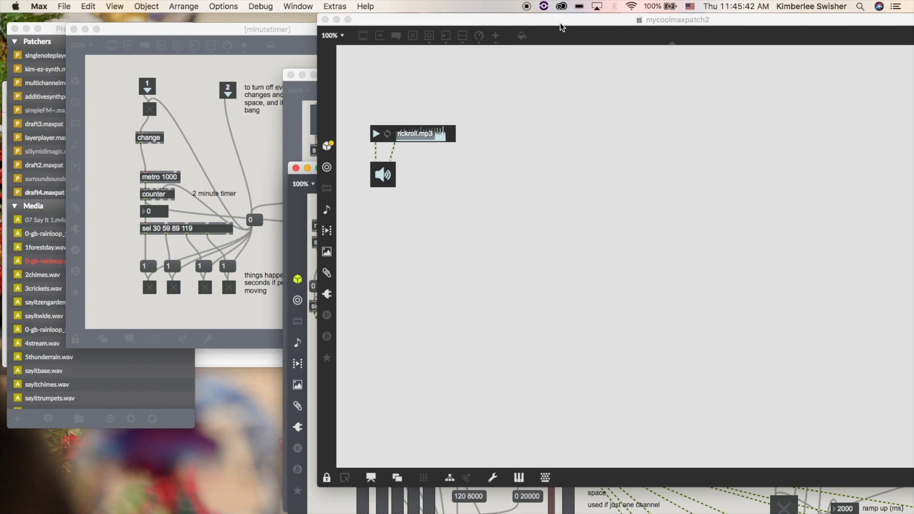
left_click(323, 20)
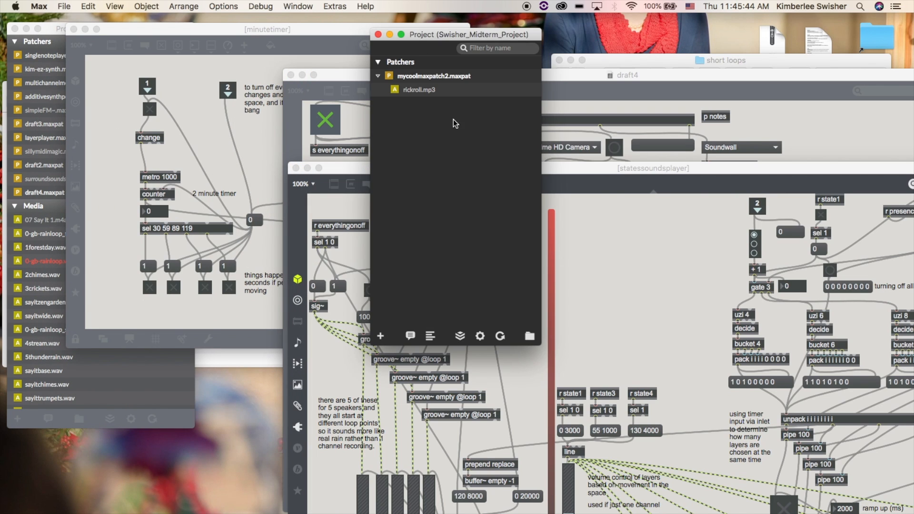
left_click(378, 34)
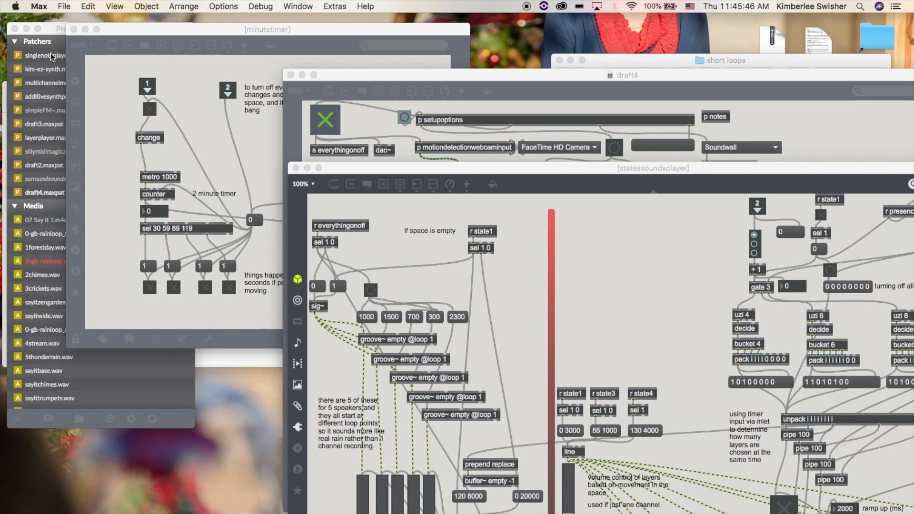
Open multichannelmonitor.maxpat from the MeditationDome project and place its window clear of the project's file list
left_click(62, 83)
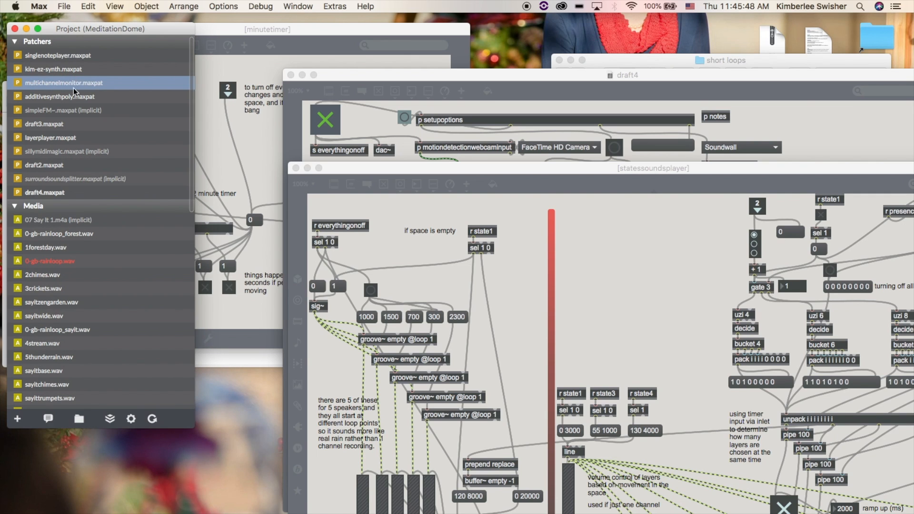
left_click(74, 55)
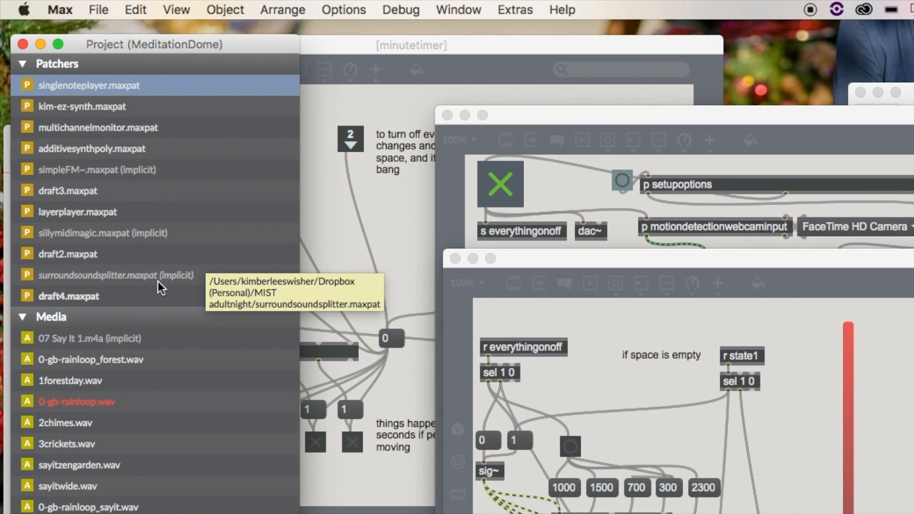
left_click(123, 130)
double_click(122, 129)
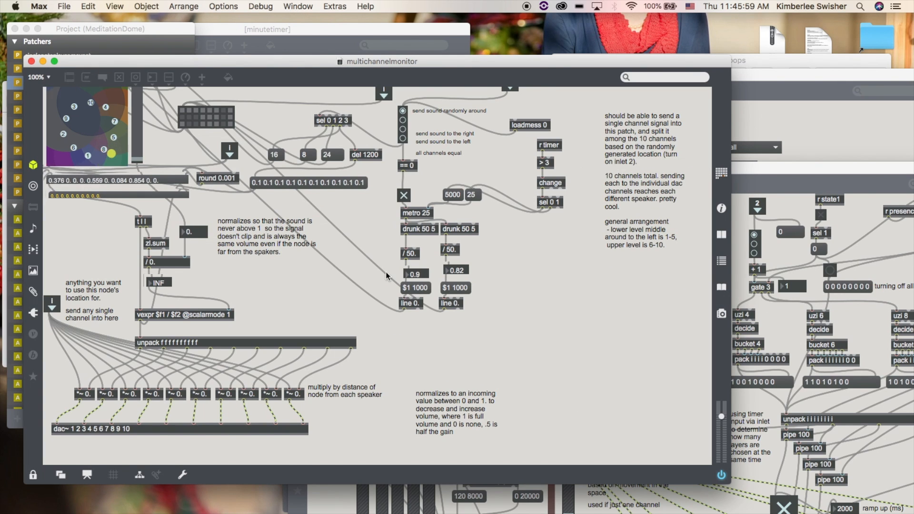
scroll(387, 276, "up", 3)
scroll(386, 276, "left", 2)
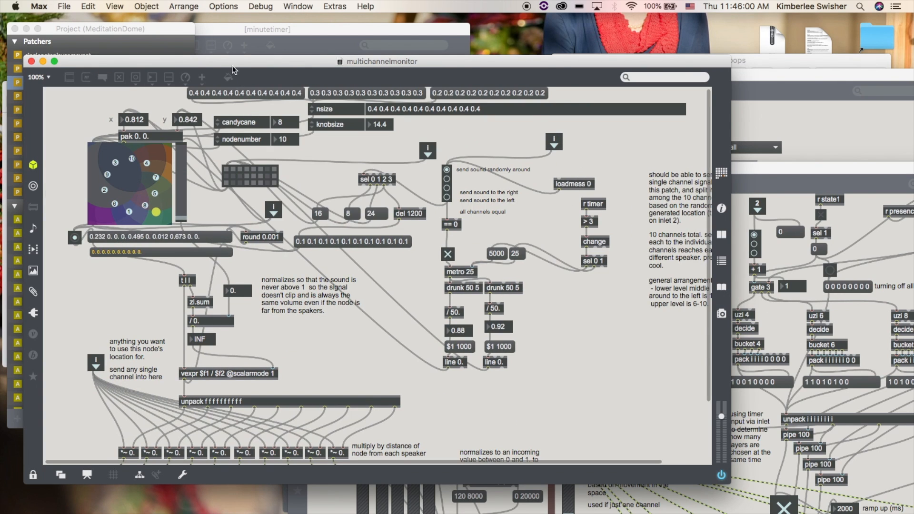
left_click_drag(234, 63, 533, 21)
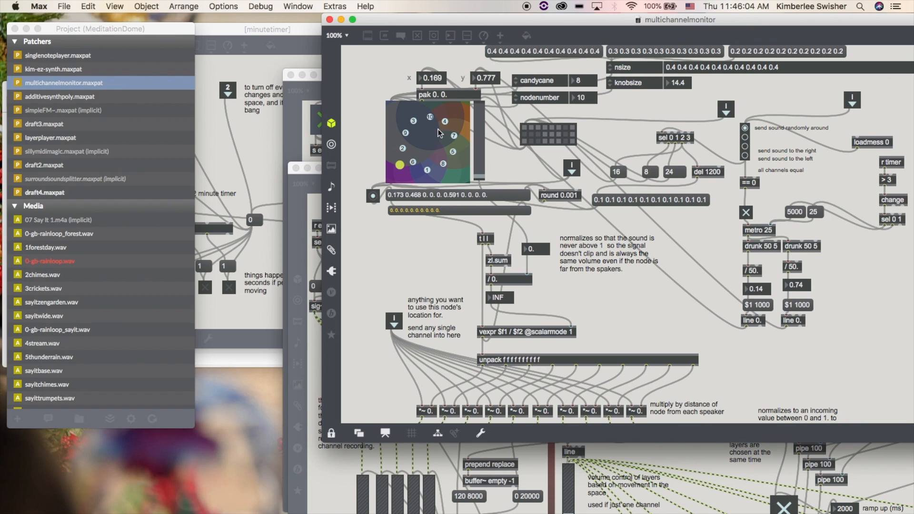
Look through the MeditationDome project's full file list, from Patchers and Media to Externals and Other
scroll(86, 284, "down", 10)
scroll(85, 284, "up", 10)
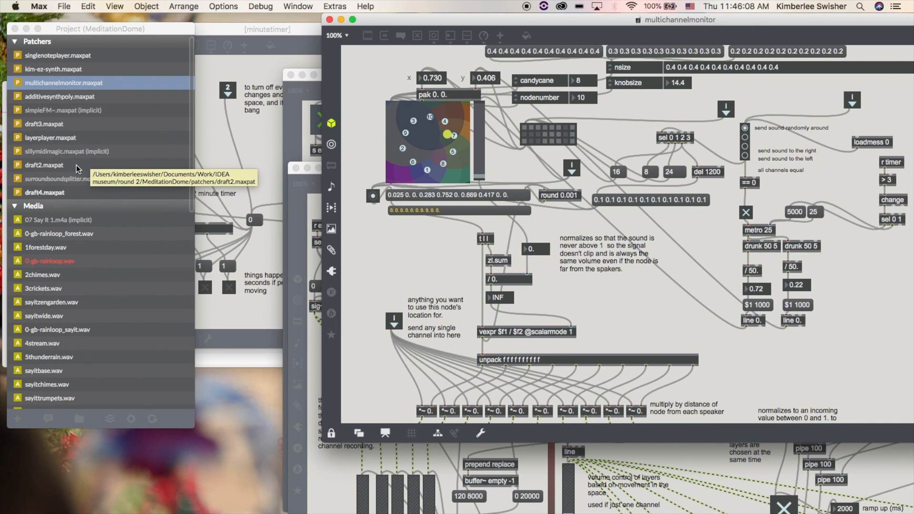
scroll(72, 292, "down", 10)
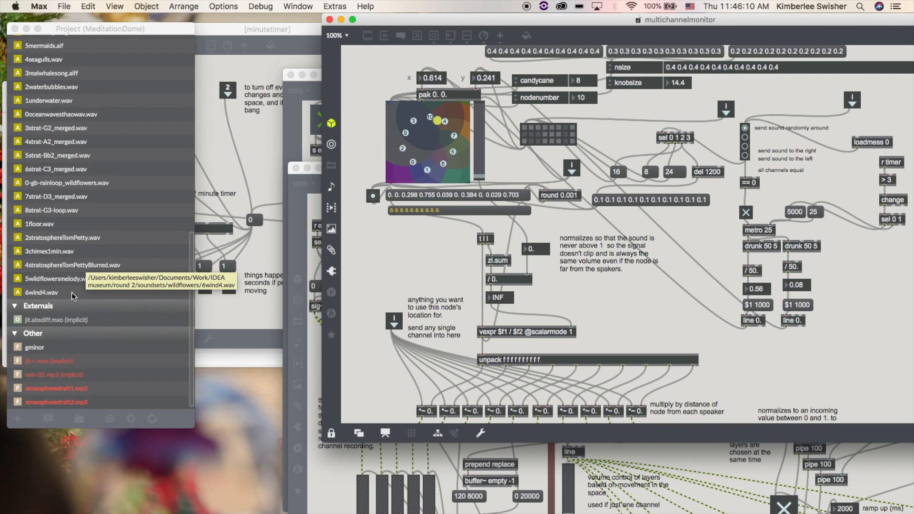
scroll(71, 292, "up", 8)
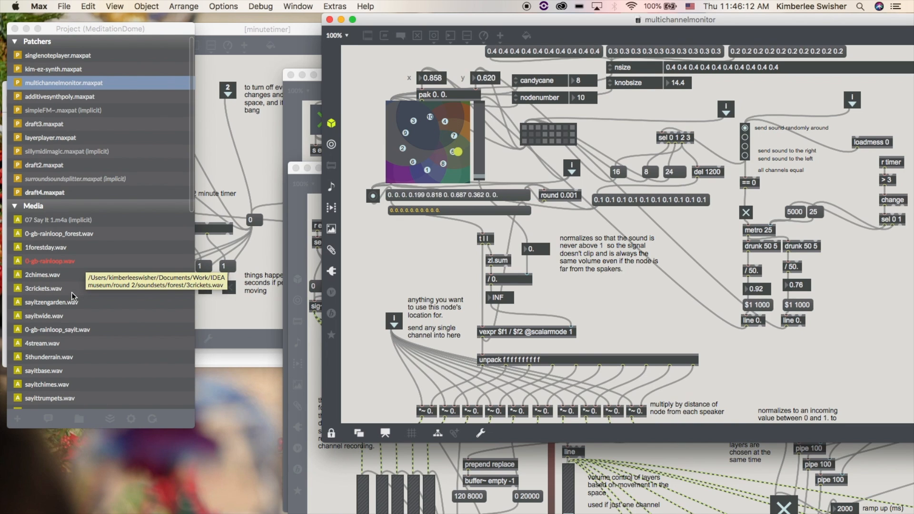